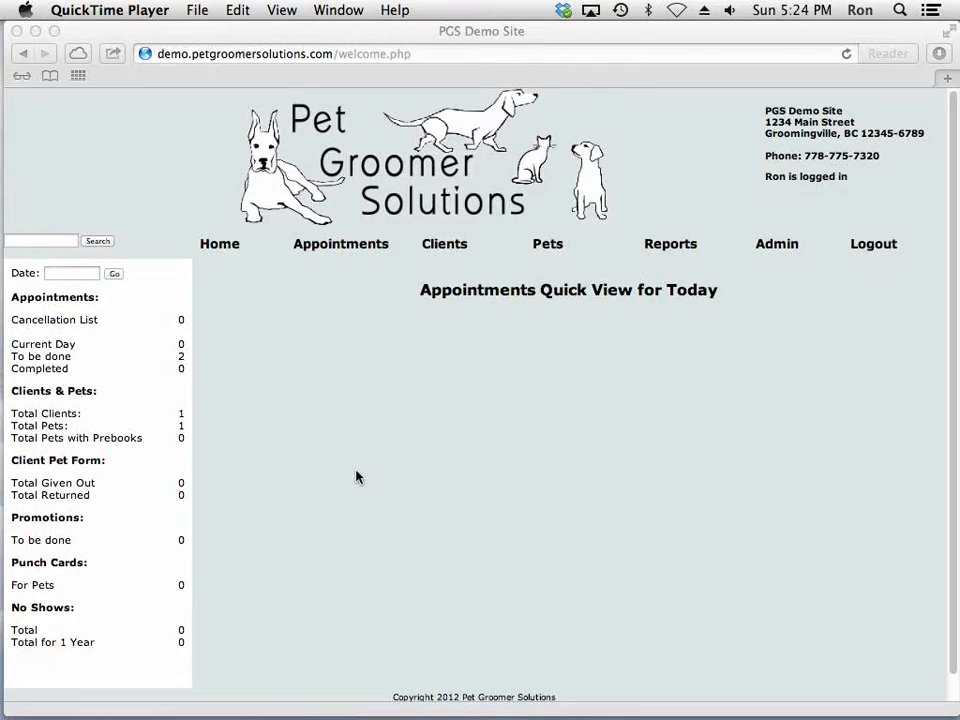
Examine the main navigation options and the appointment, client, promotion and no-show summaries on the home page.
left_click(353, 250)
mouse_move(353, 250)
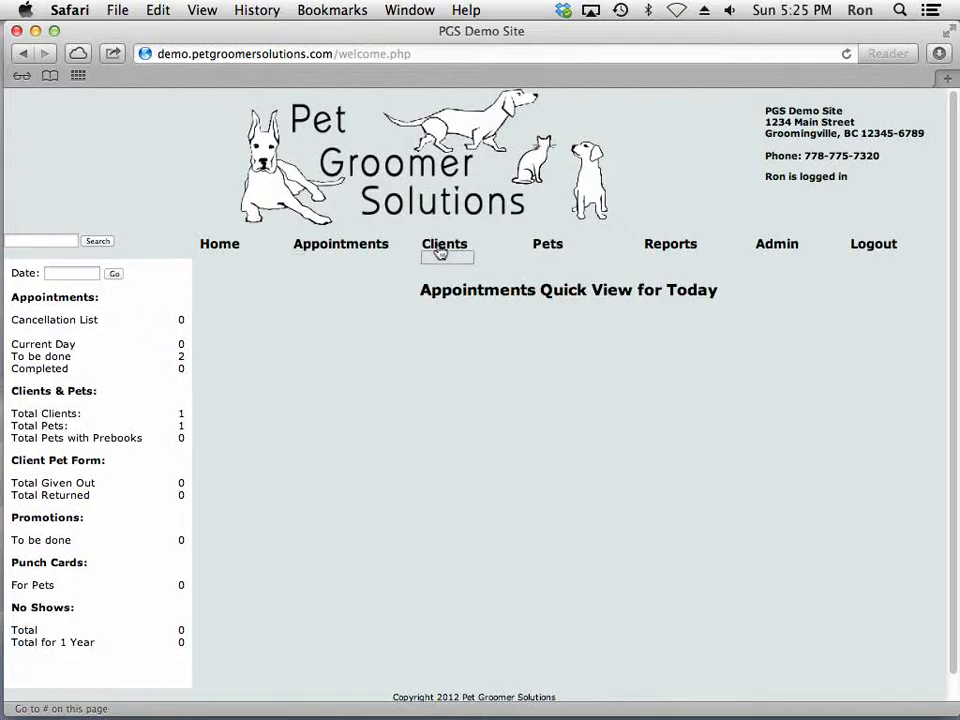
mouse_move(440, 253)
mouse_move(549, 251)
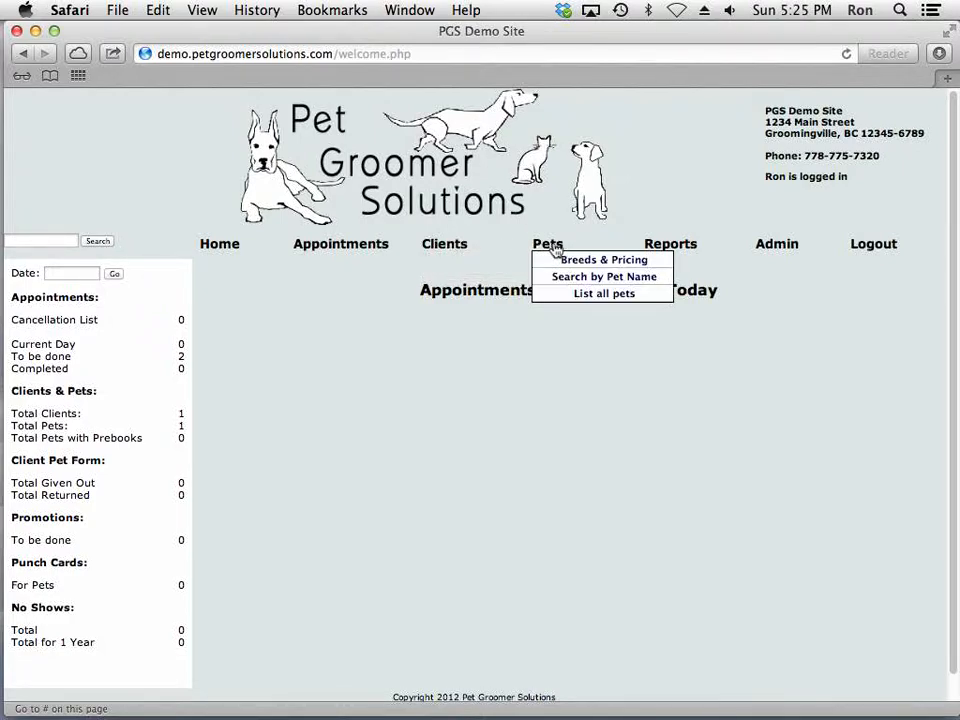
mouse_move(660, 250)
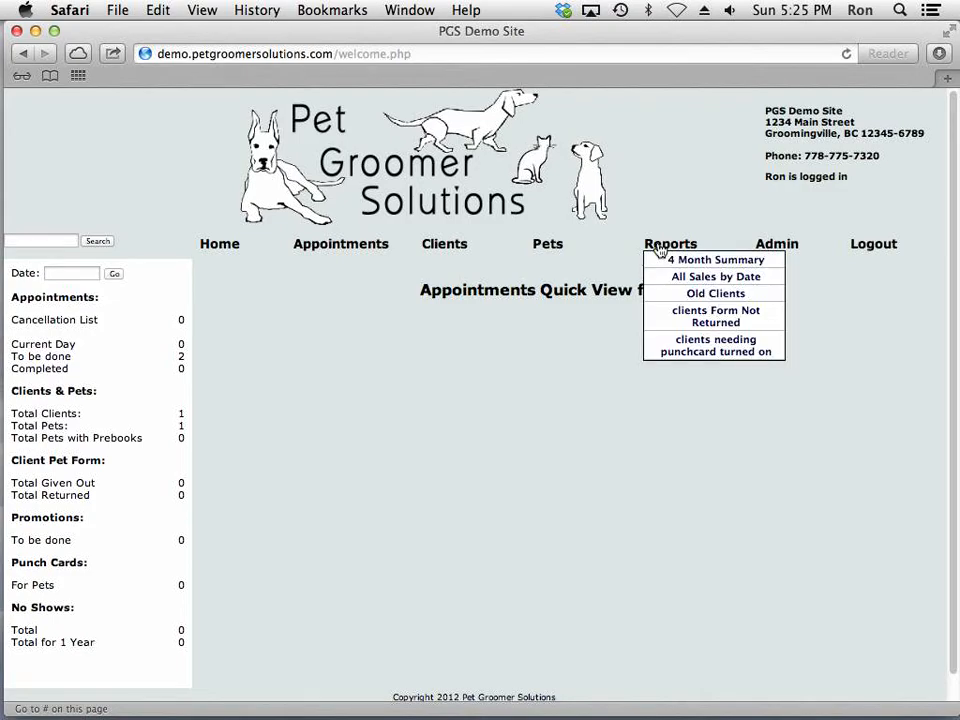
mouse_move(786, 250)
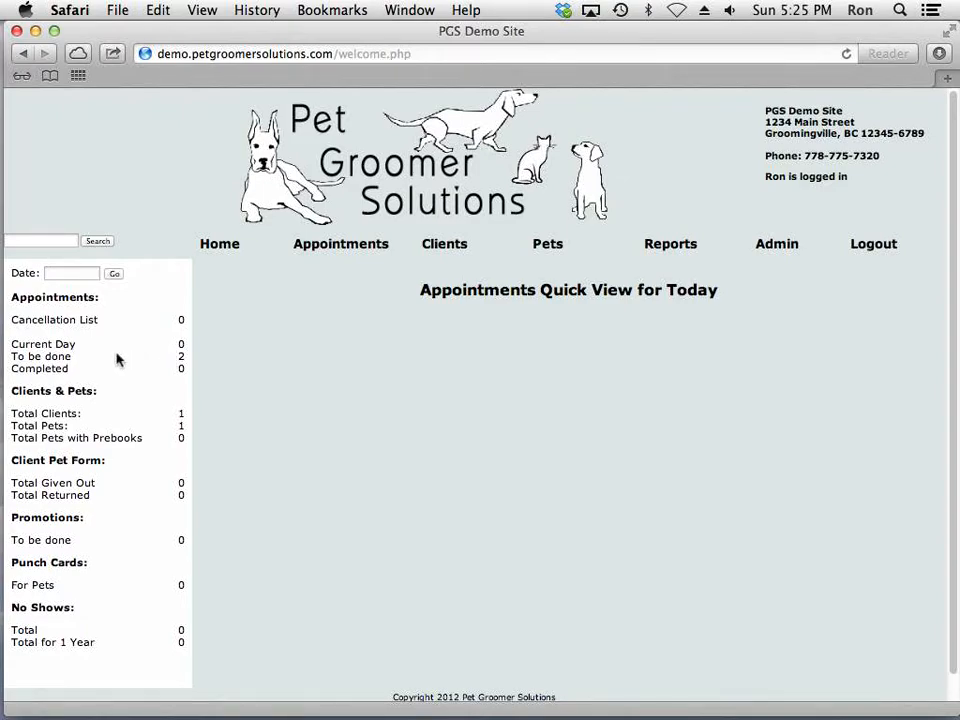
left_click_drag(189, 360, 3, 344)
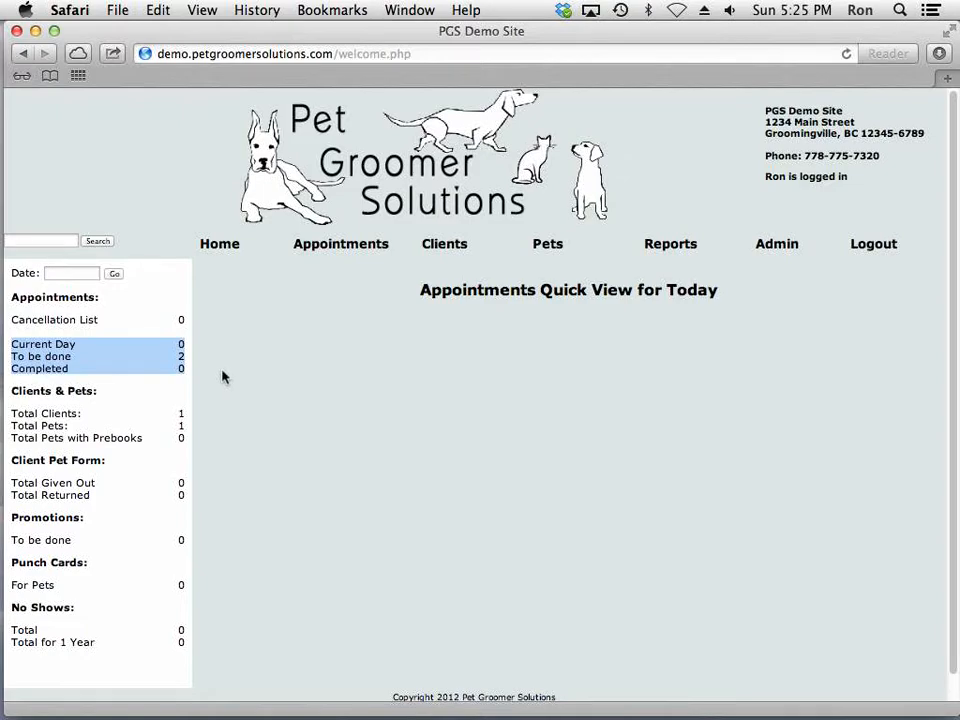
left_click(195, 375)
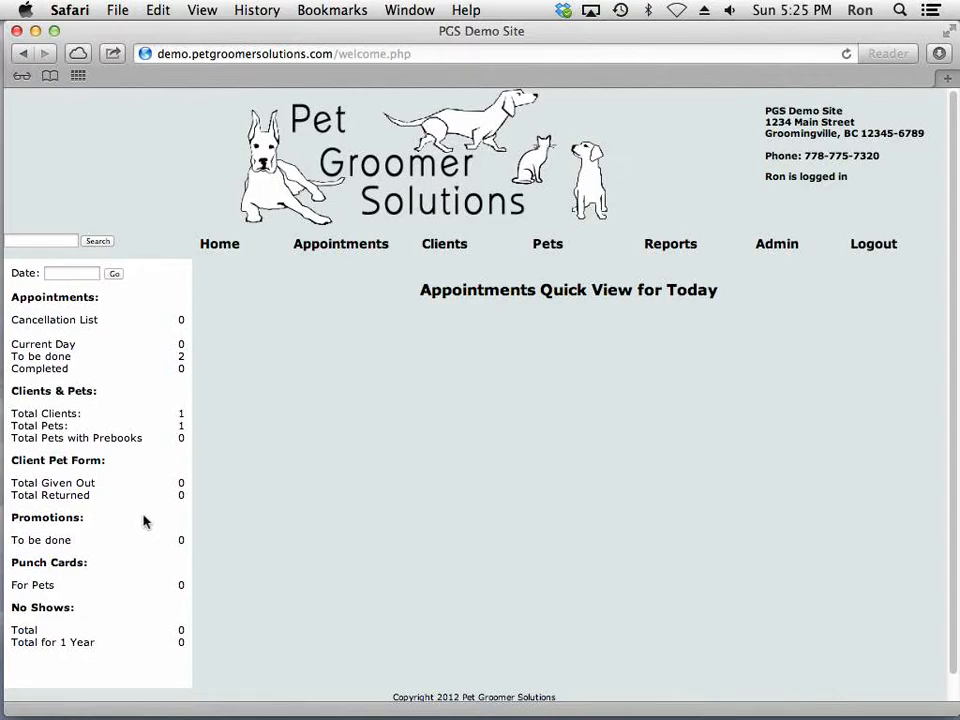
scroll(143, 521, "down", 1)
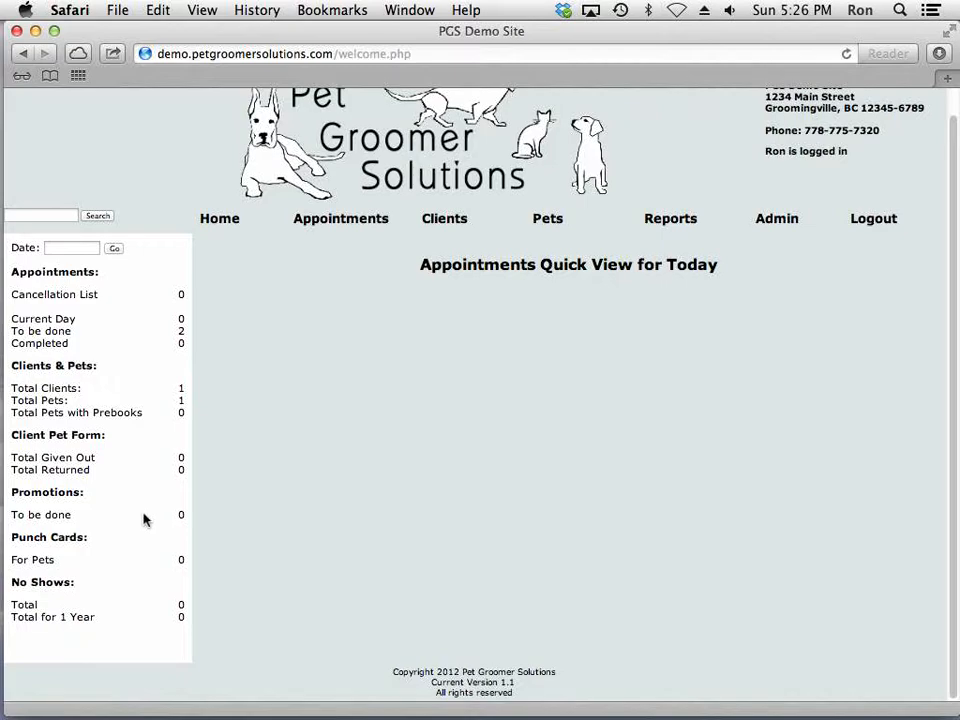
scroll(228, 451, "up", 2)
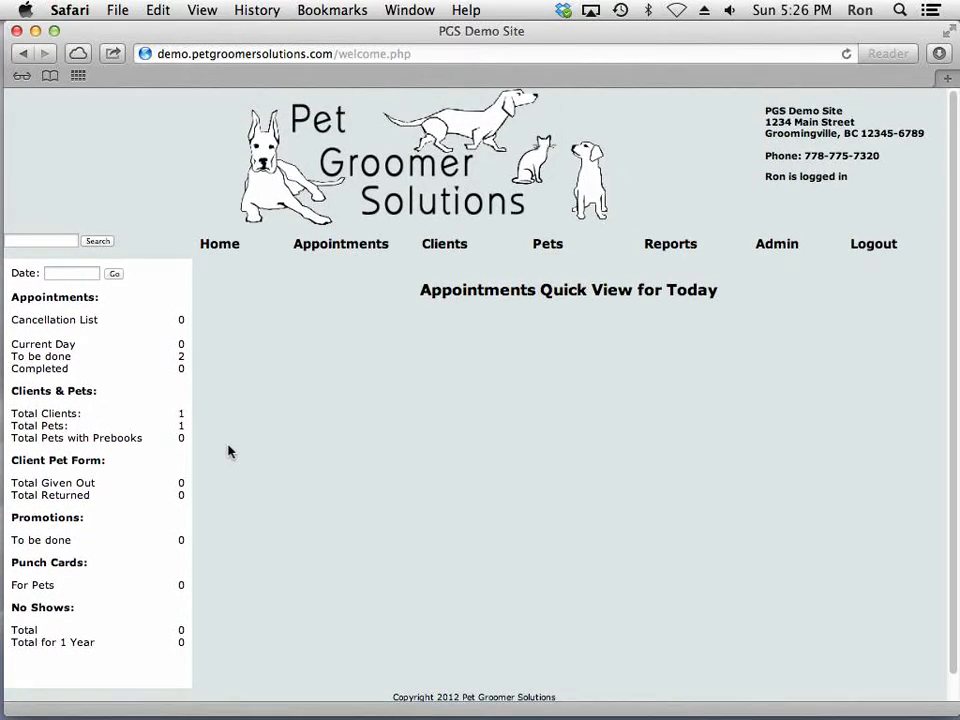
Start a new client record and enter the client's last and first name.
left_click(445, 253)
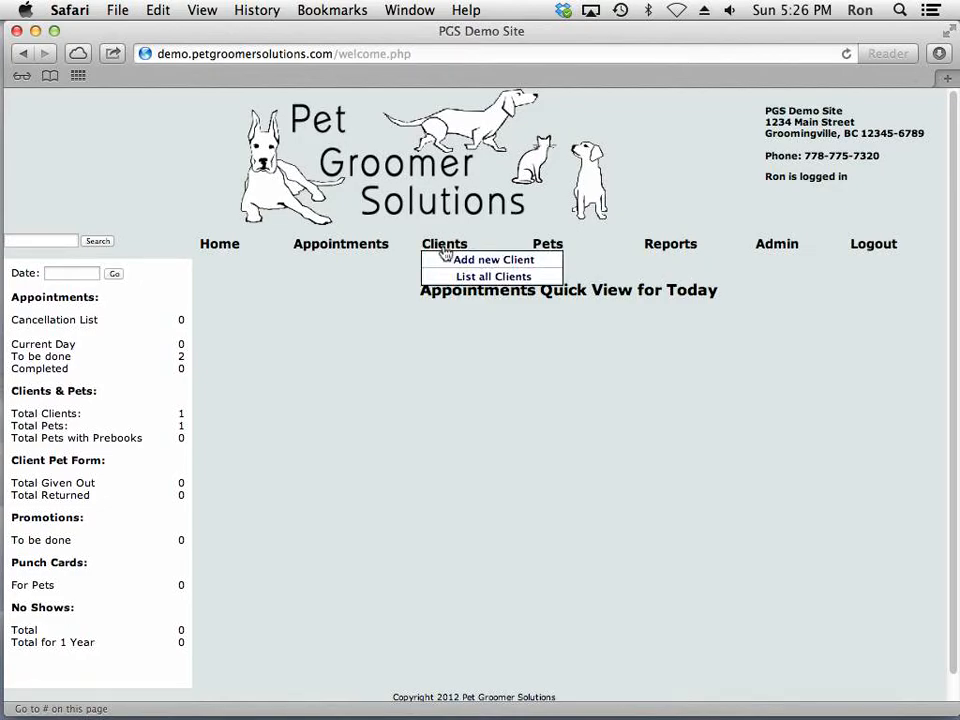
left_click(447, 262)
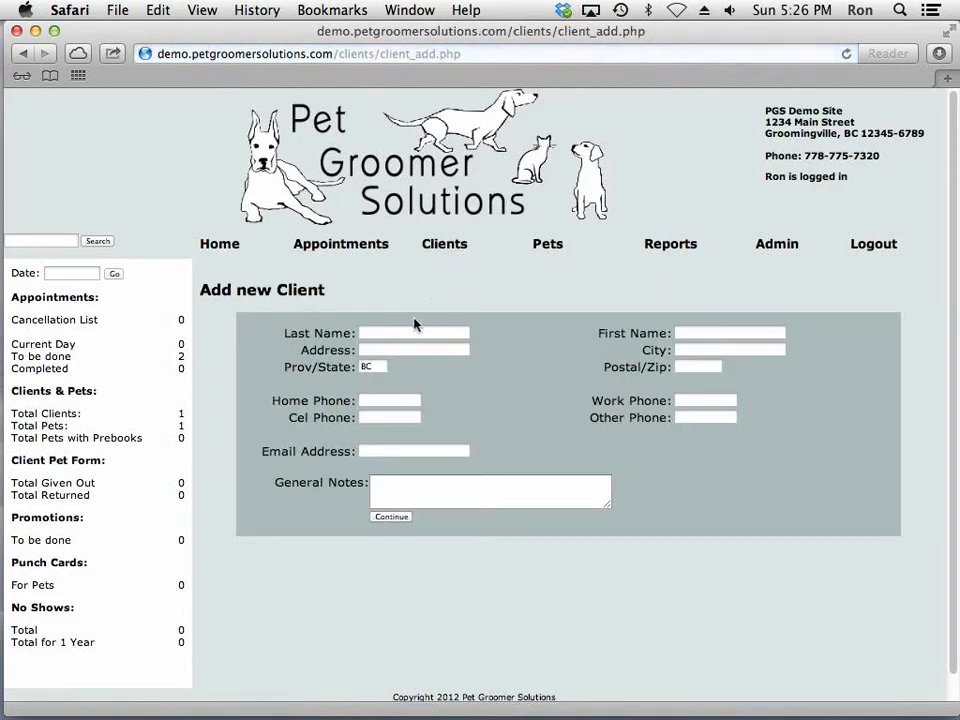
left_click(407, 334)
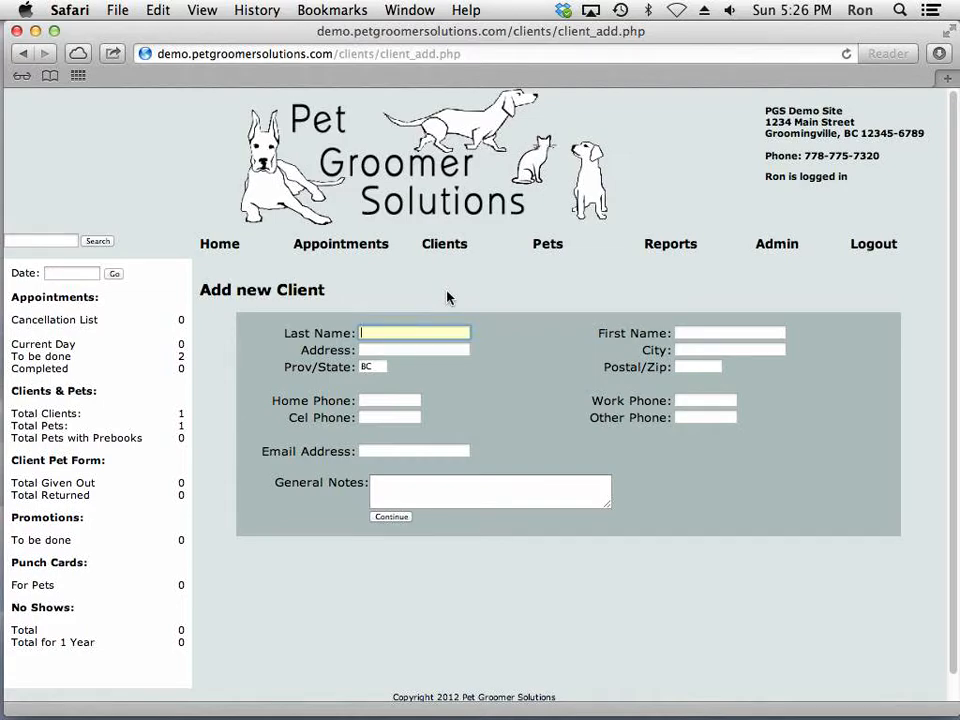
type("Barr")
key("Tab")
type("John")
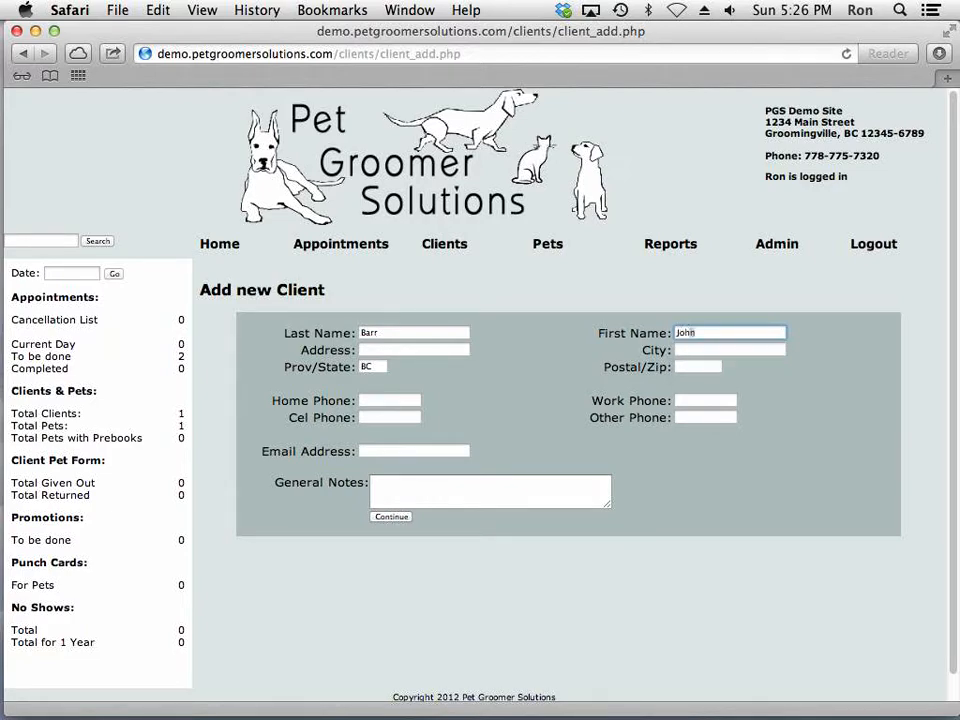
Enter the client's home phone number and submit the new client record.
left_click(389, 349)
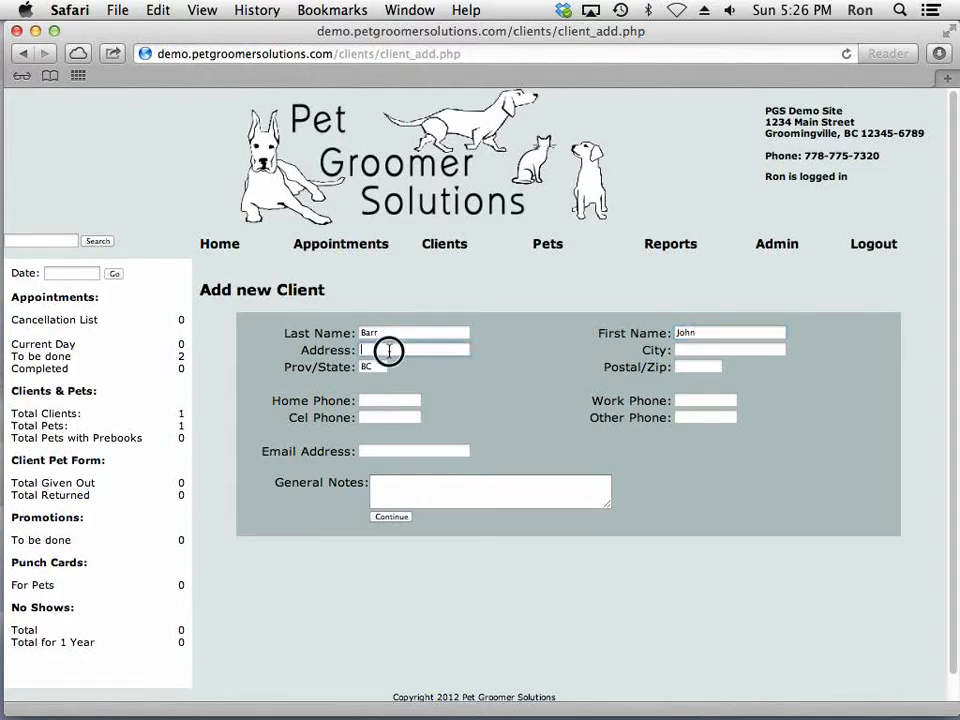
left_click(411, 400)
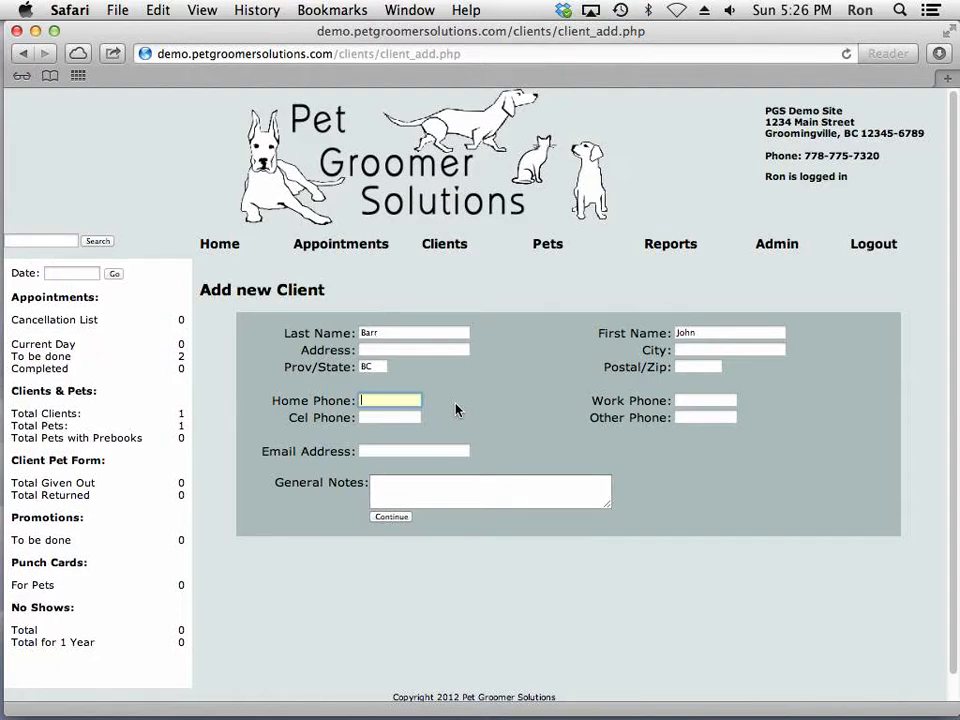
type("555-222-6624")
left_click(403, 518)
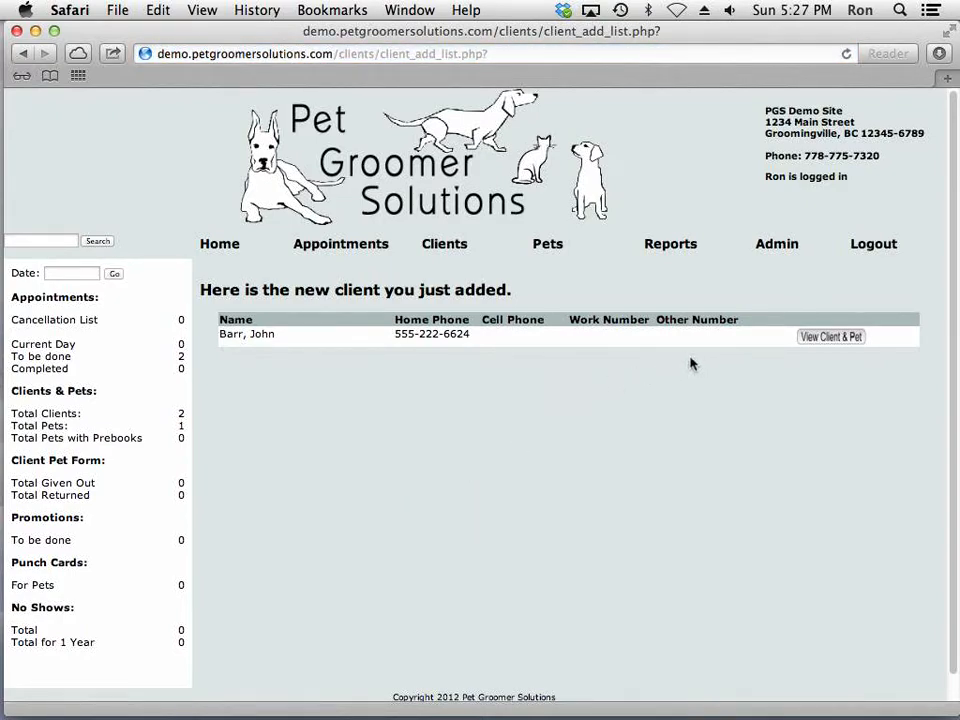
Add a pet named Pringles with the breed Bichon Frise to the new client's record.
left_click(833, 339)
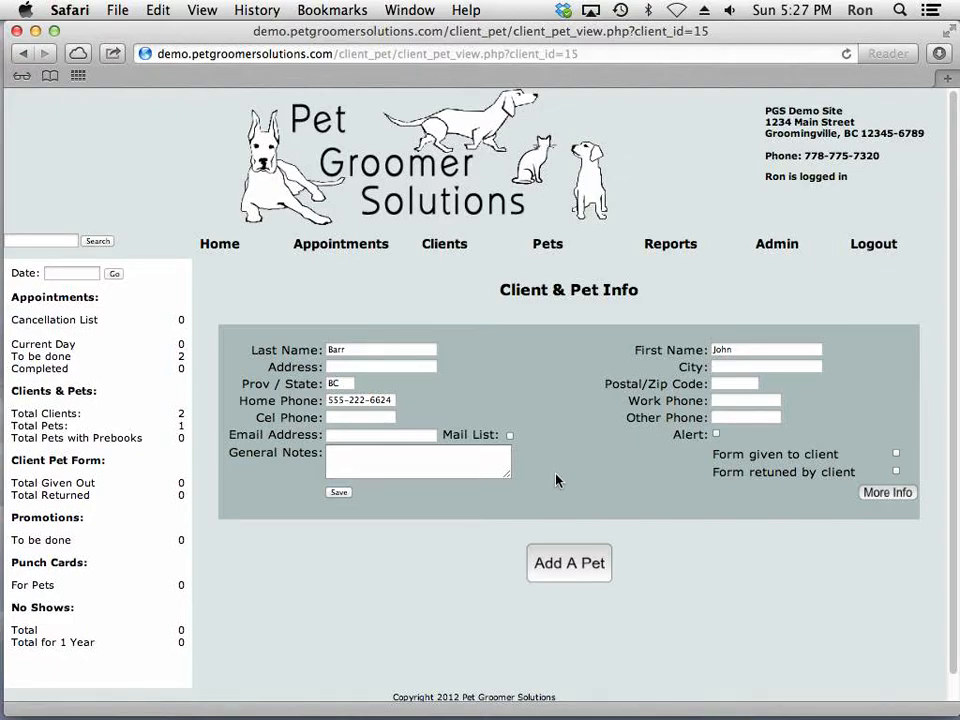
left_click(567, 565)
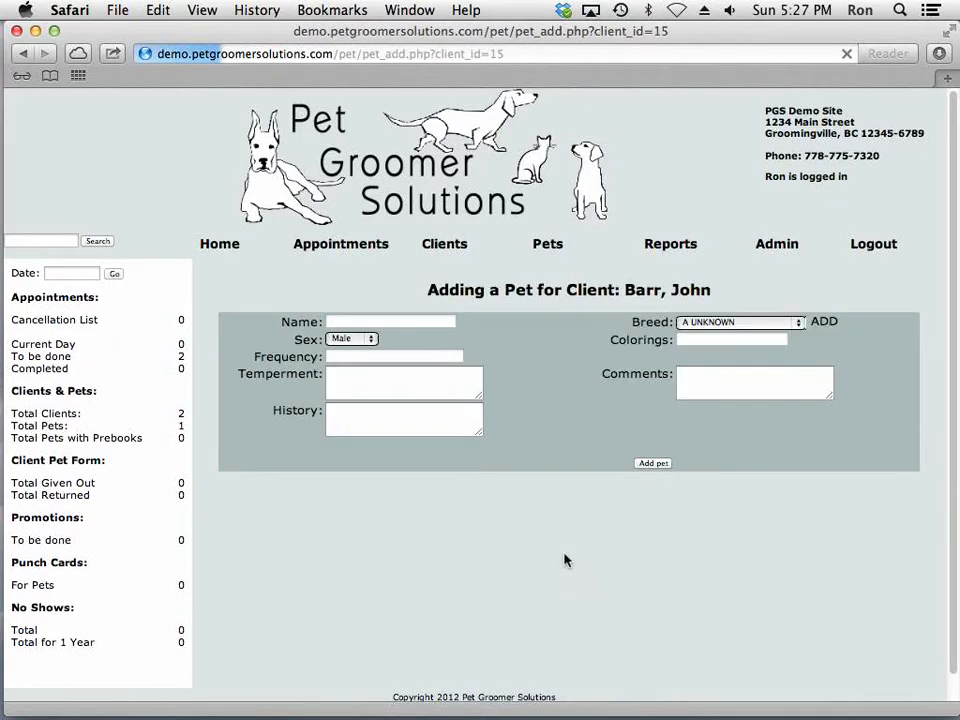
left_click(412, 320)
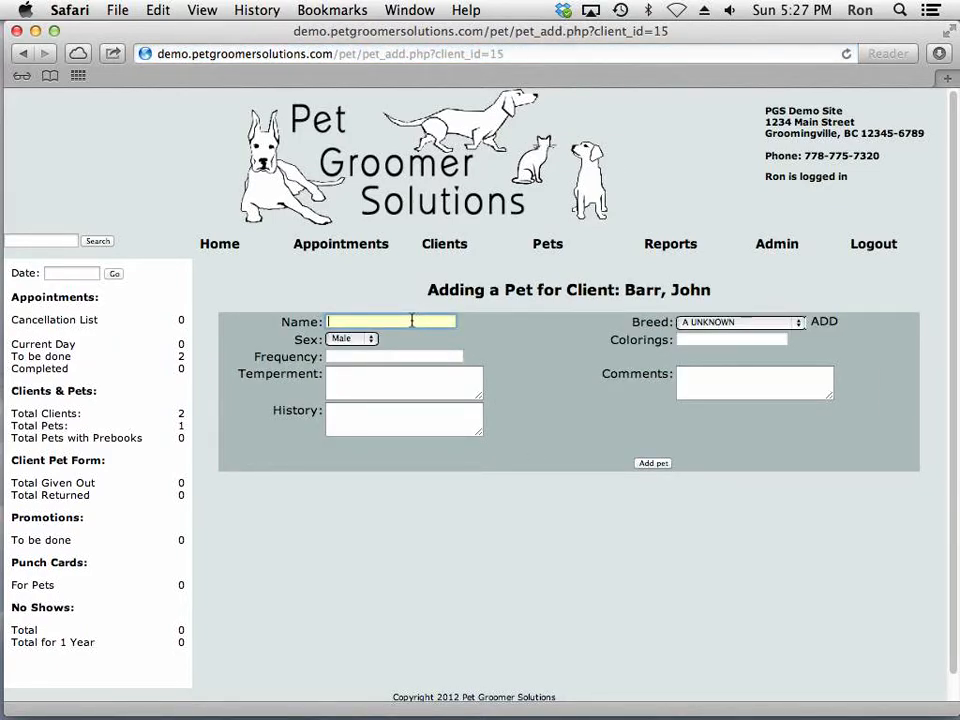
type("Pringles")
left_click(756, 323)
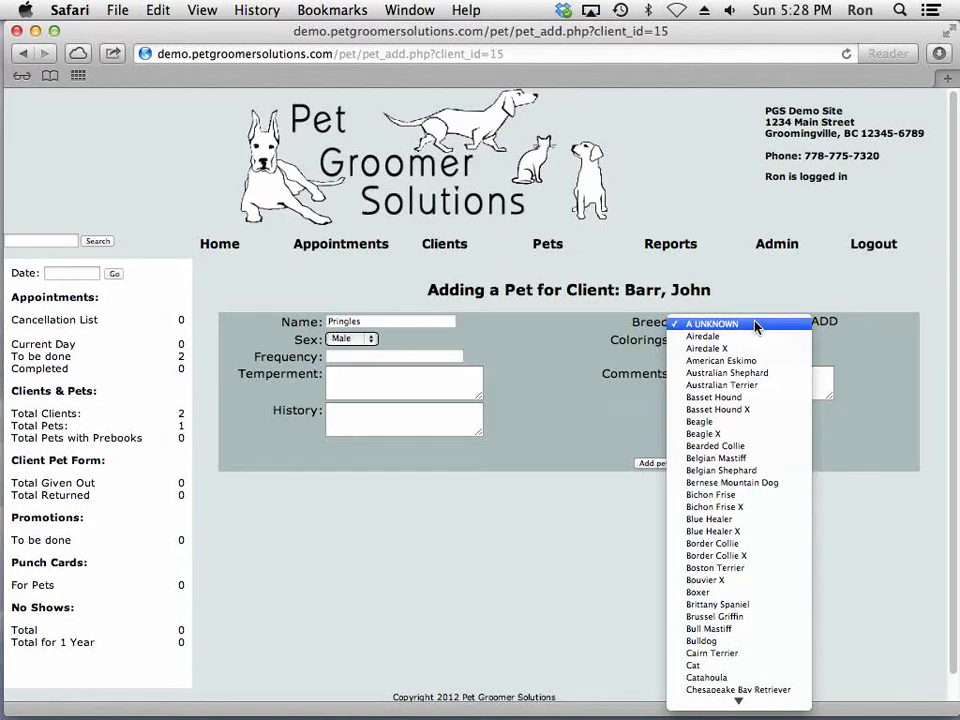
left_click(731, 497)
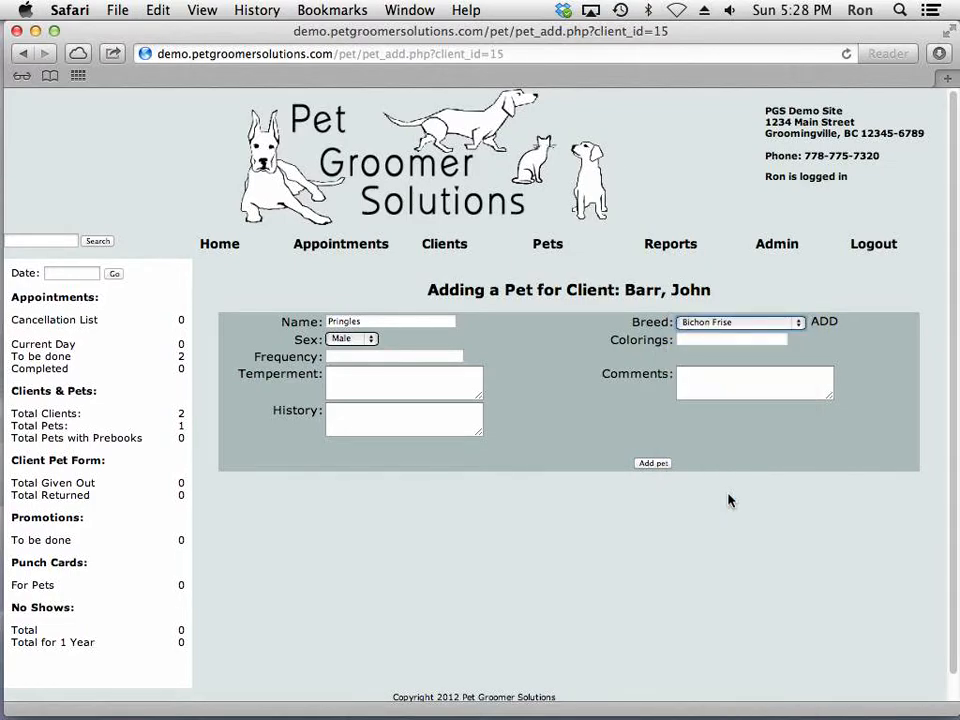
left_click(654, 464)
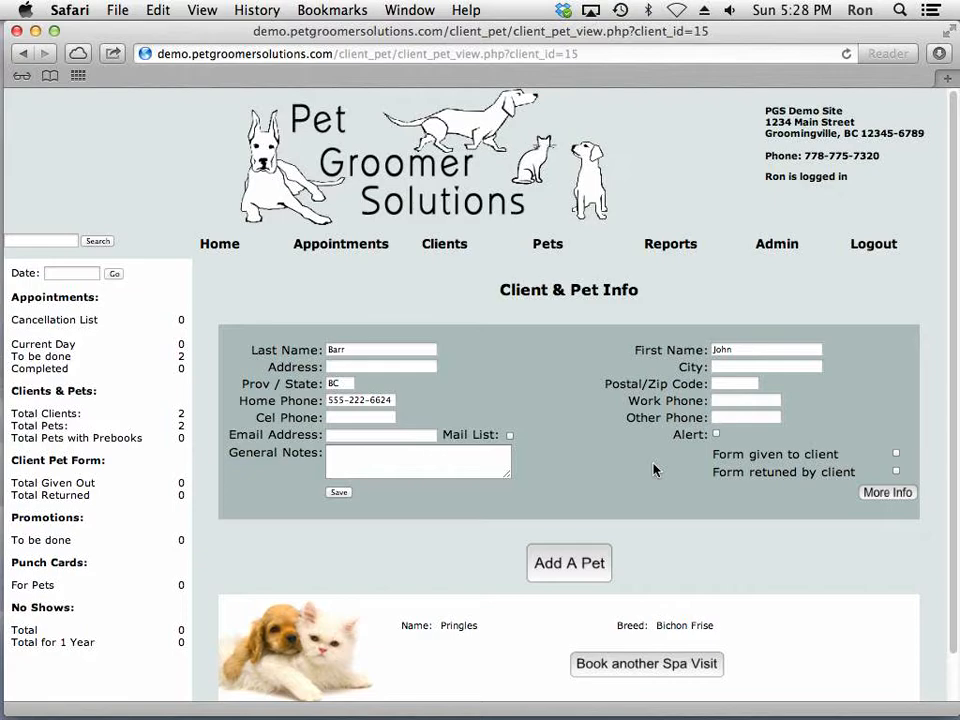
Open the detail page for Pringles from the client's record and examine its fields.
scroll(654, 470, "down", 2)
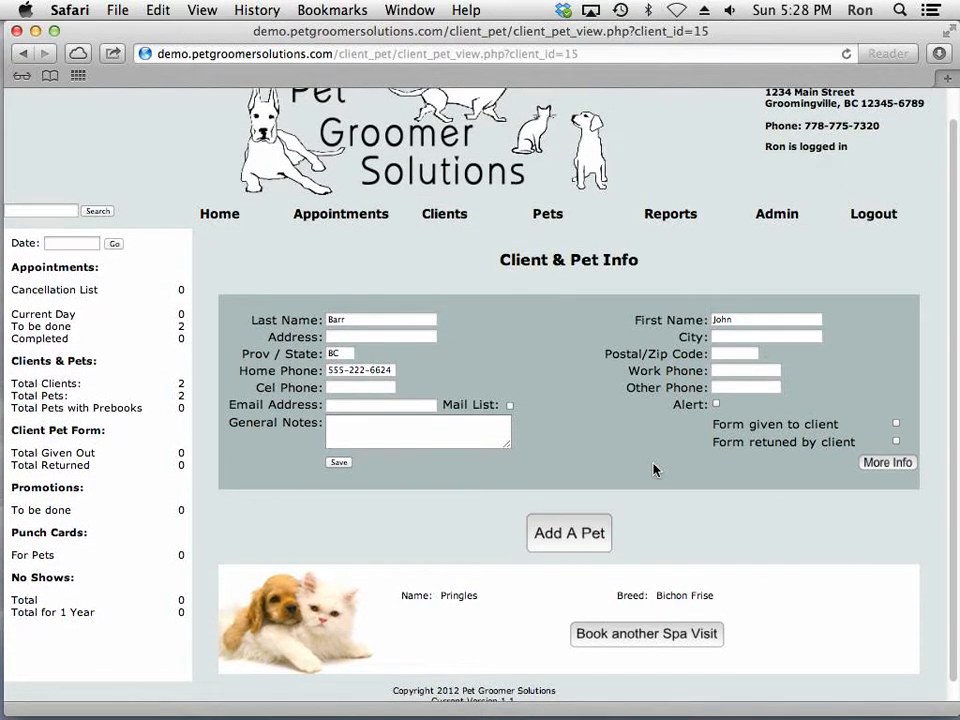
scroll(654, 470, "down", 2)
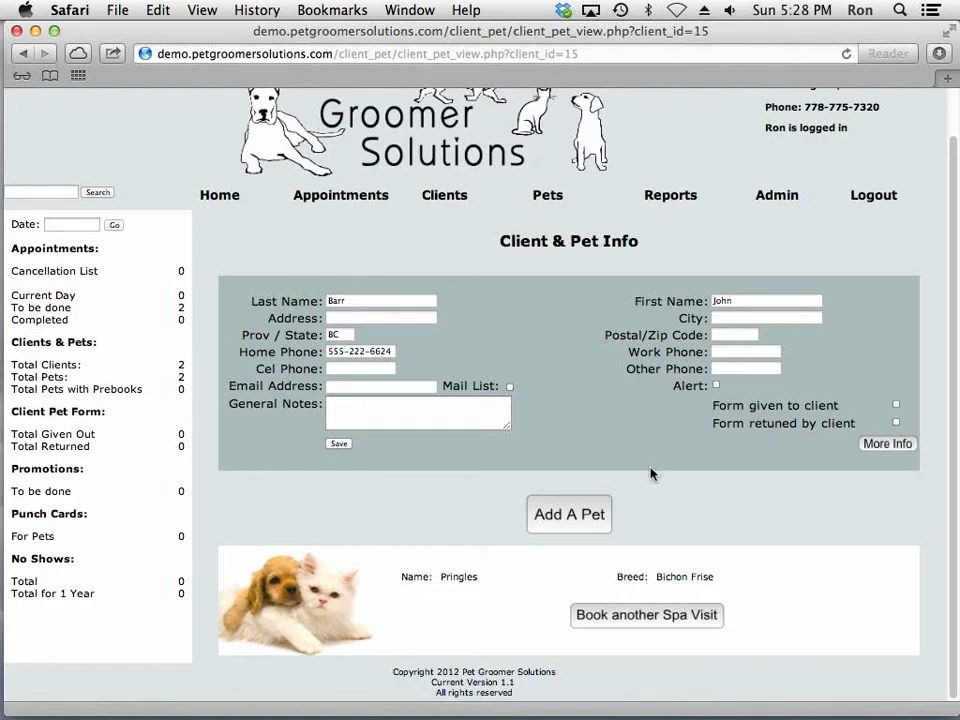
left_click(322, 618)
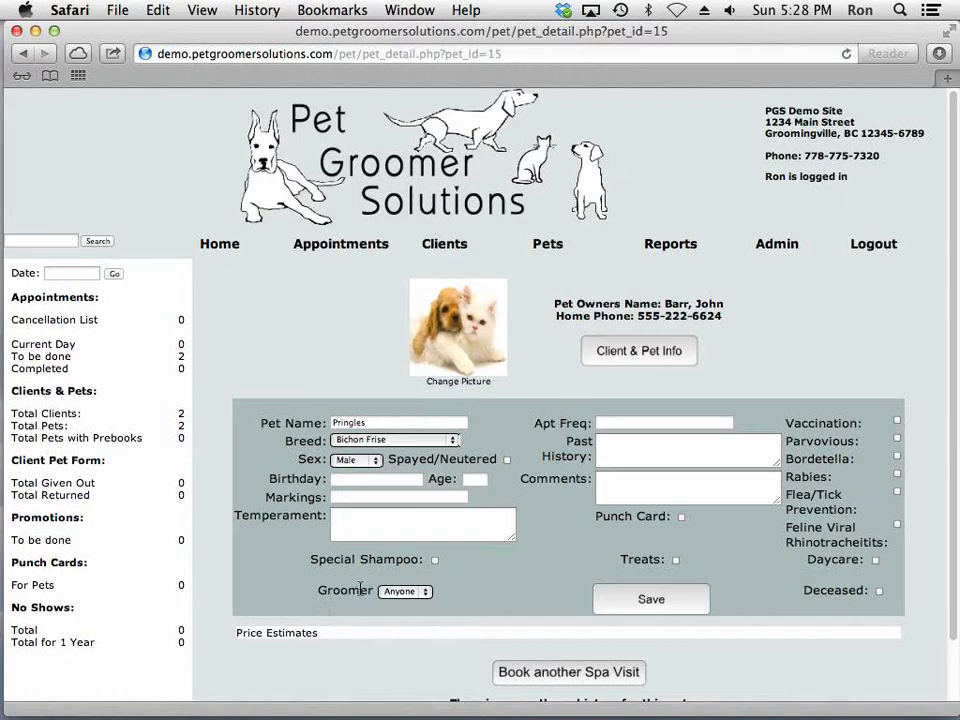
left_click(423, 526)
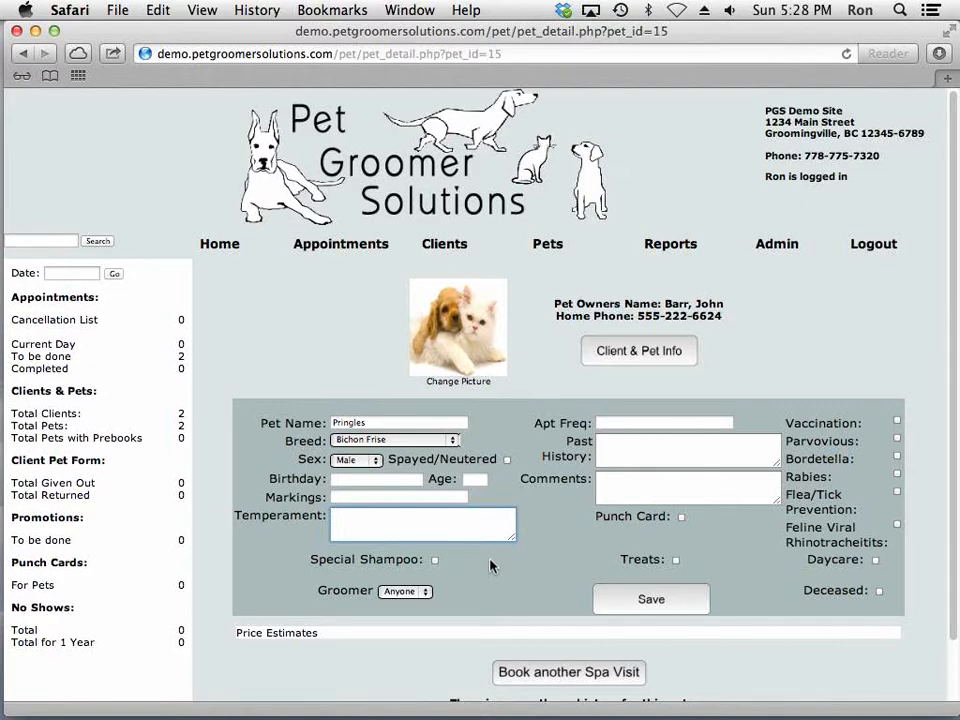
Start booking a spa visit for Pringles and search the date 2013-01-21.
scroll(490, 566, "down", 3)
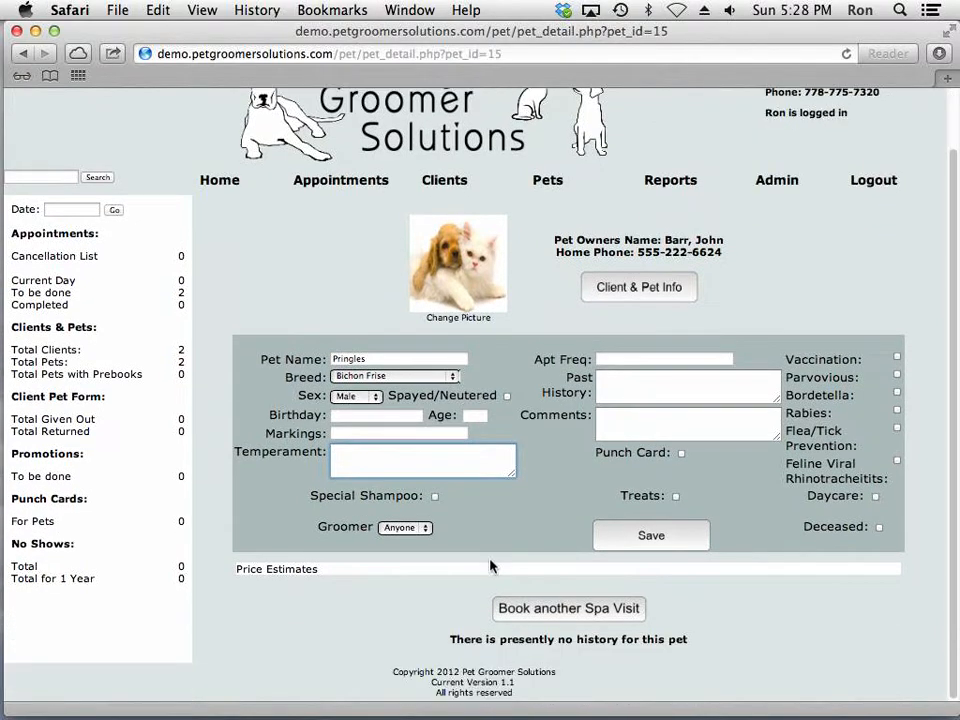
left_click(570, 620)
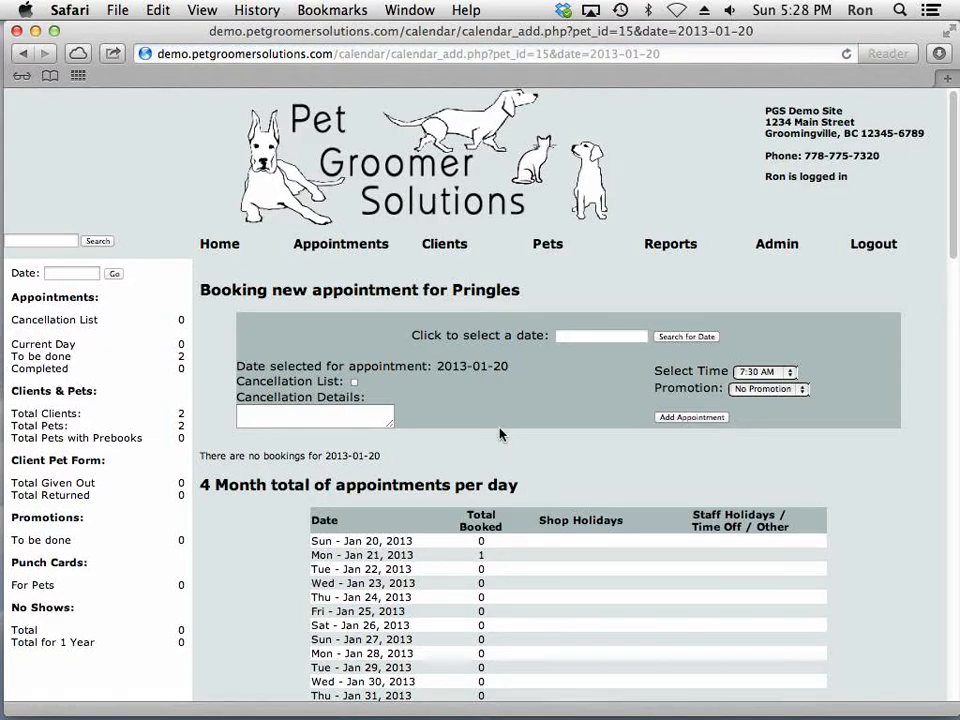
left_click_drag(520, 370, 437, 364)
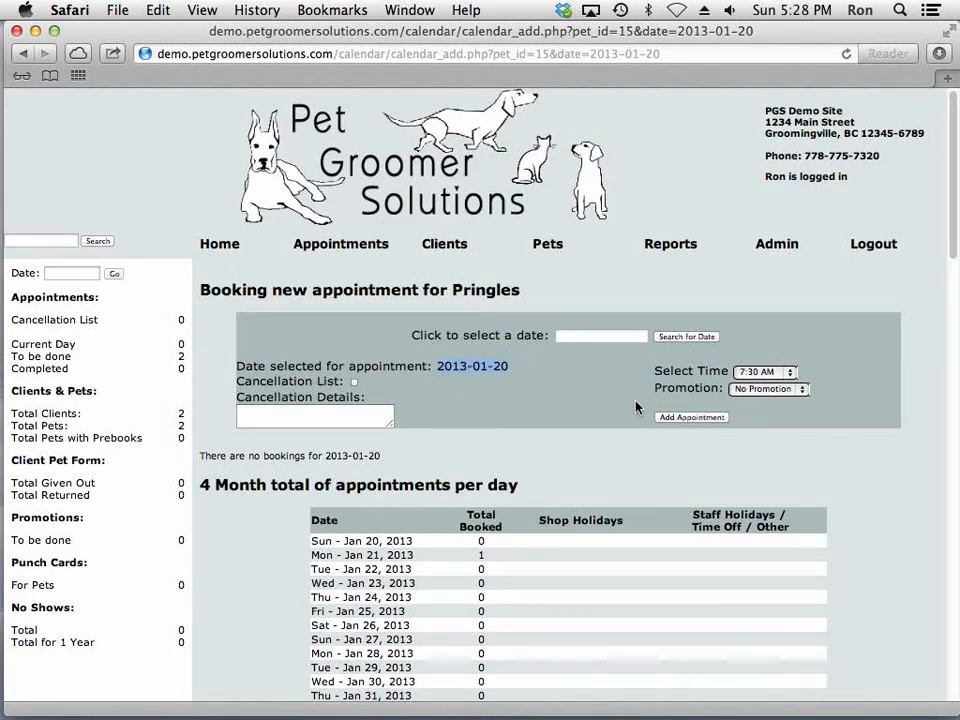
left_click(613, 334)
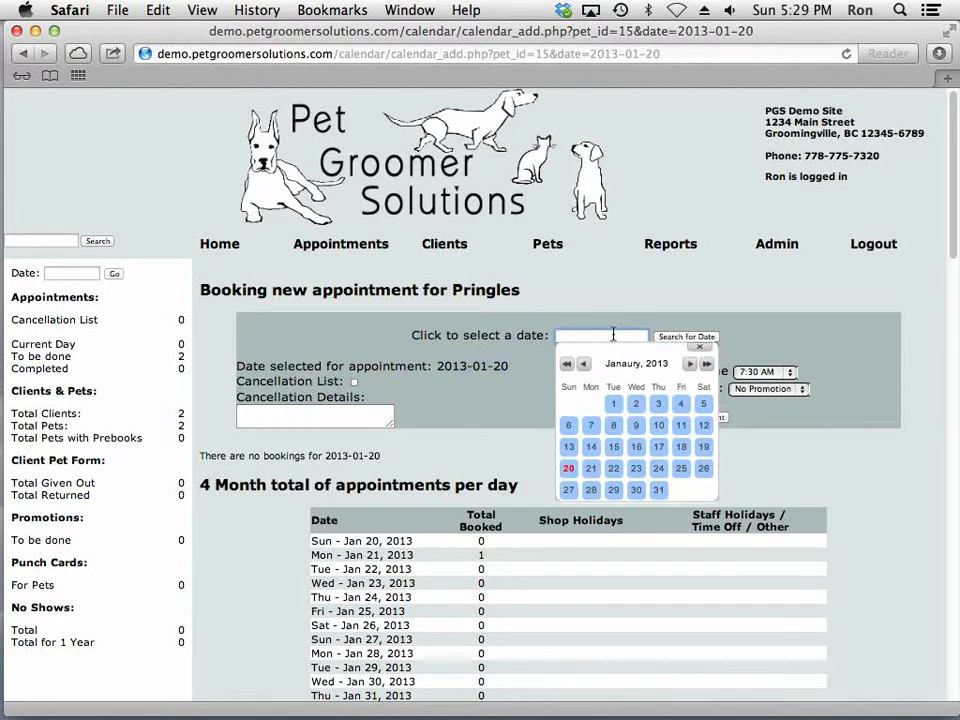
left_click(592, 470)
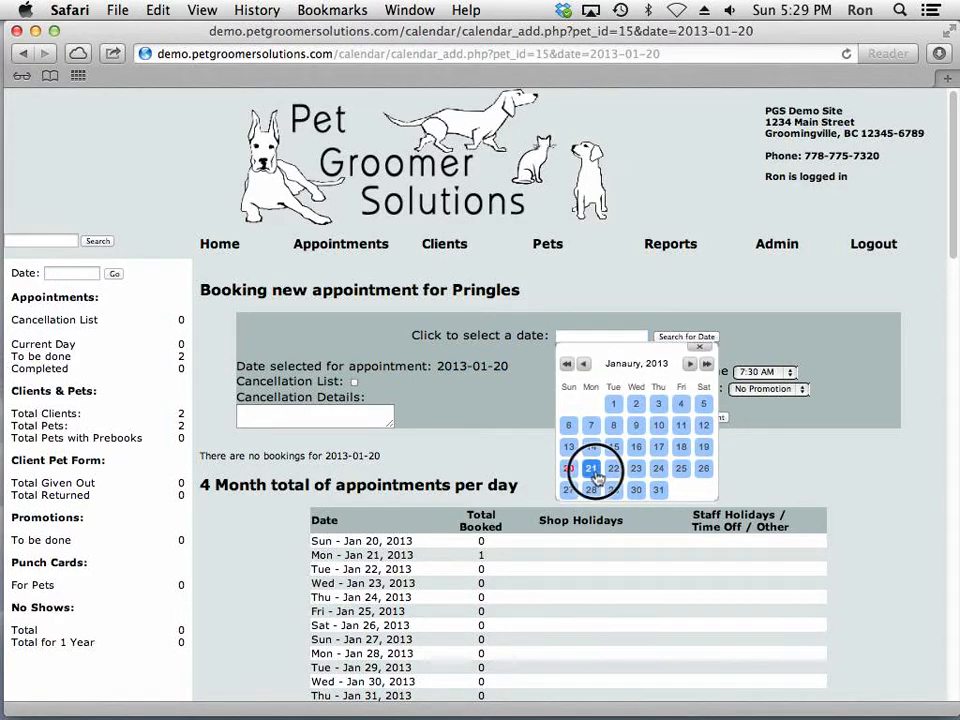
left_click(686, 337)
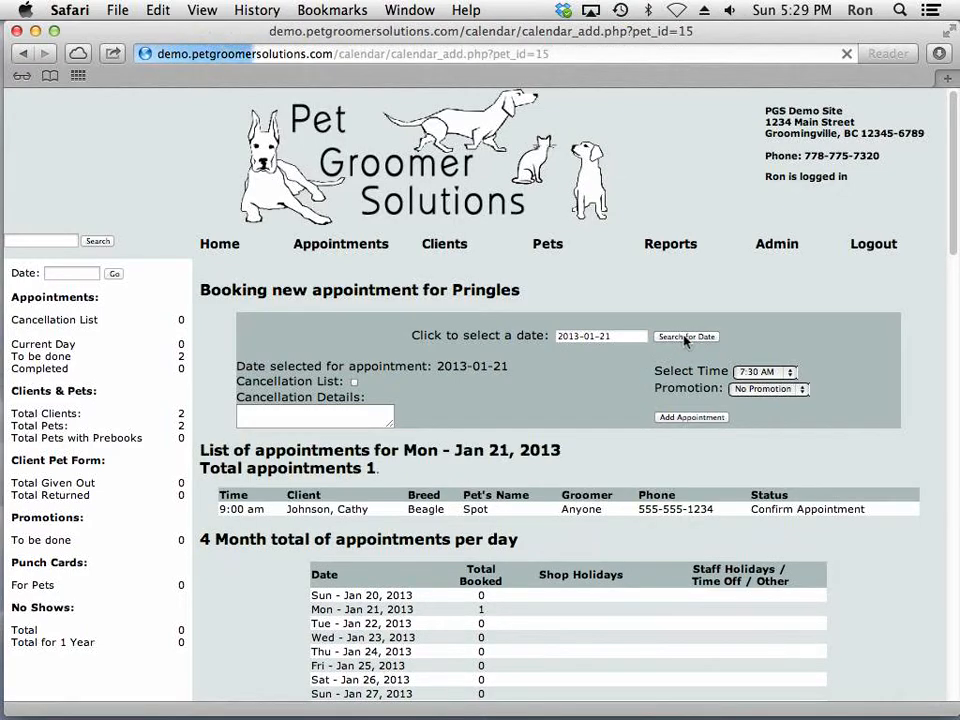
Check the selected date, its existing appointments and the 4-month totals of appointments per day.
left_click_drag(510, 372, 438, 370)
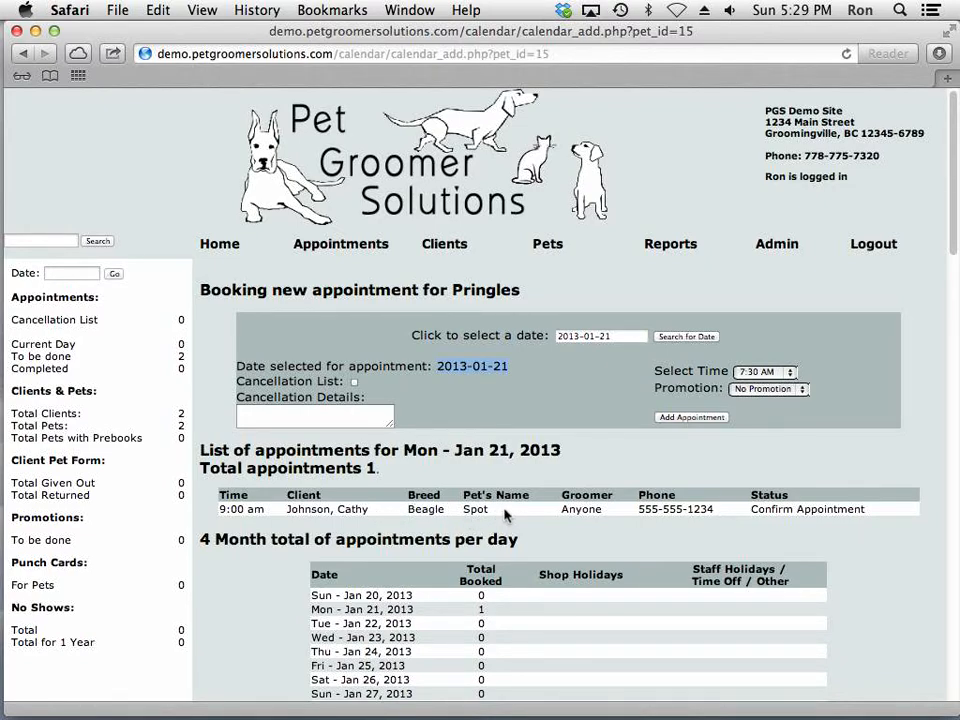
left_click(260, 509)
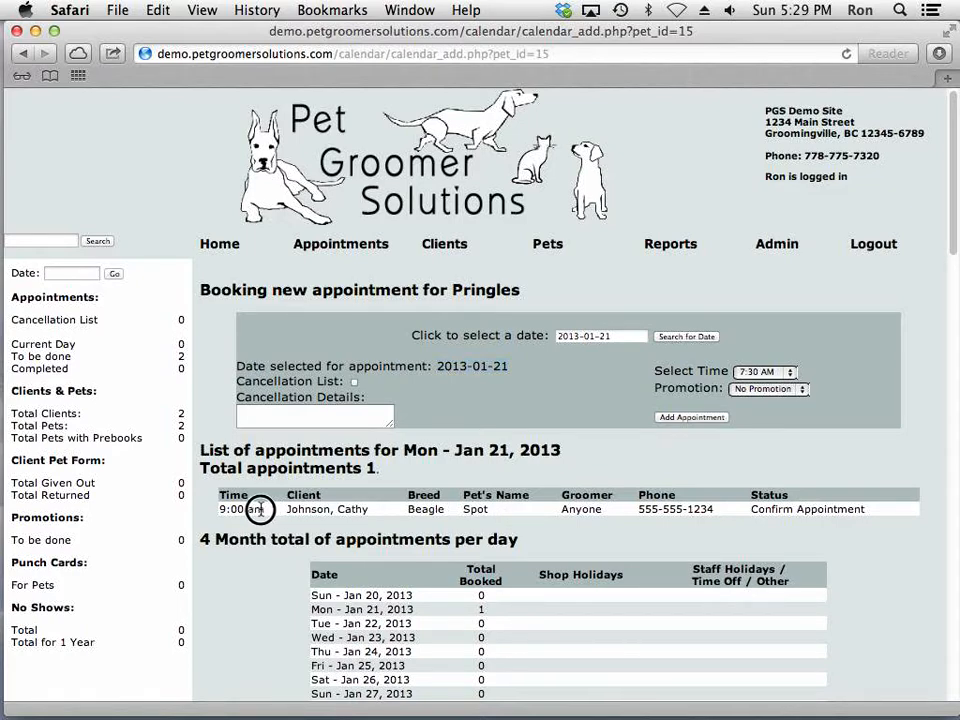
triple_click(225, 509)
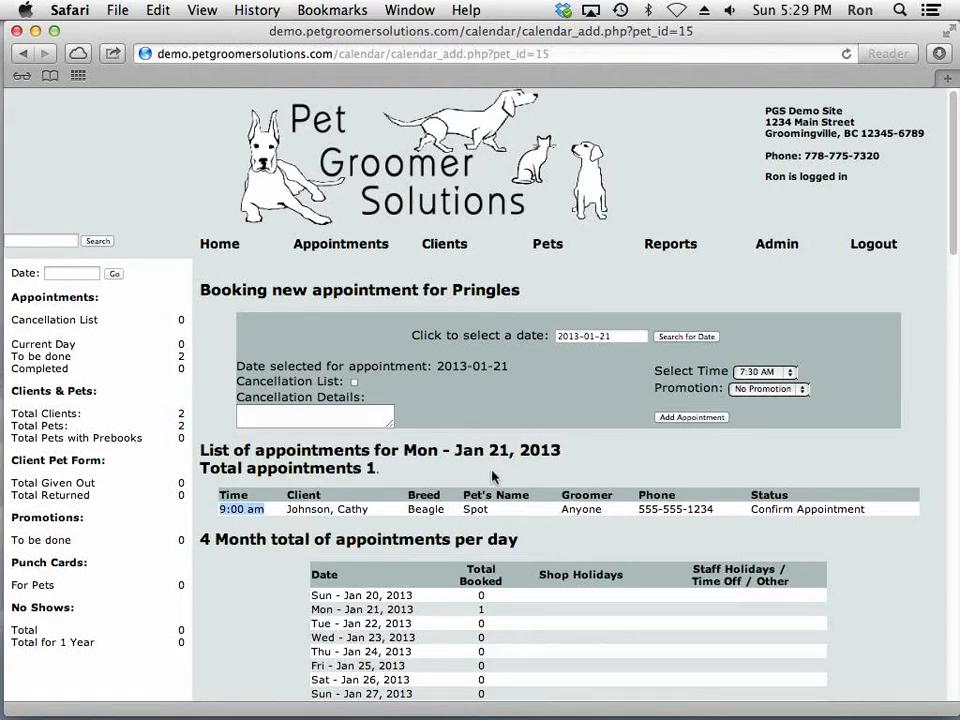
scroll(492, 477, "down", 3)
scroll(492, 470, "down", 1)
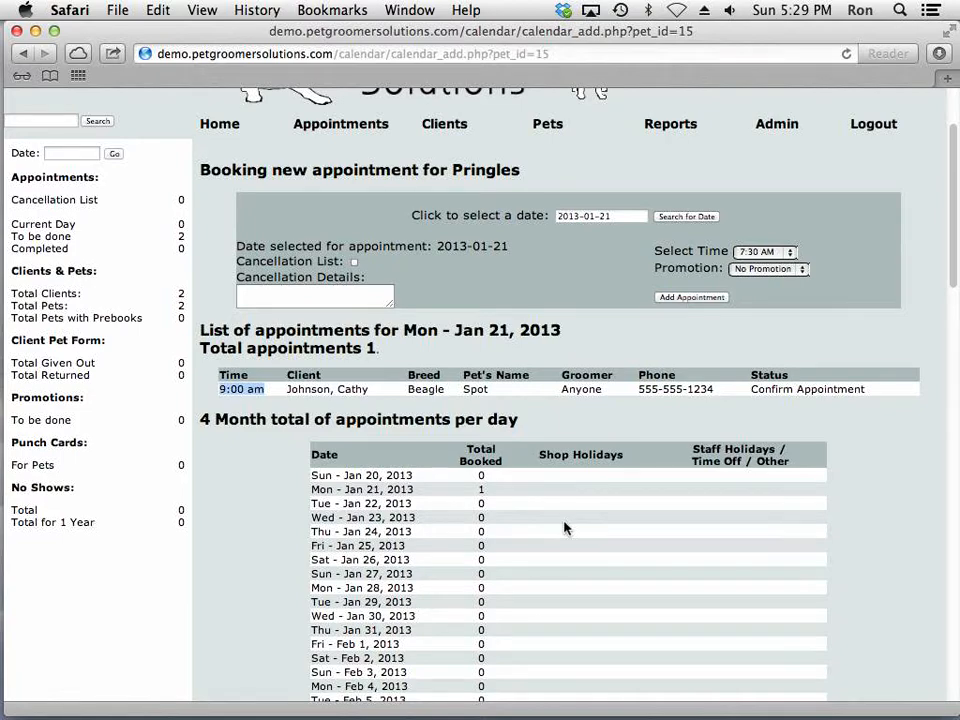
Examine the 4-month totals of appointments per day through May 2013, including the shop holiday on Mar 1, 2013.
scroll(564, 528, "down", 5)
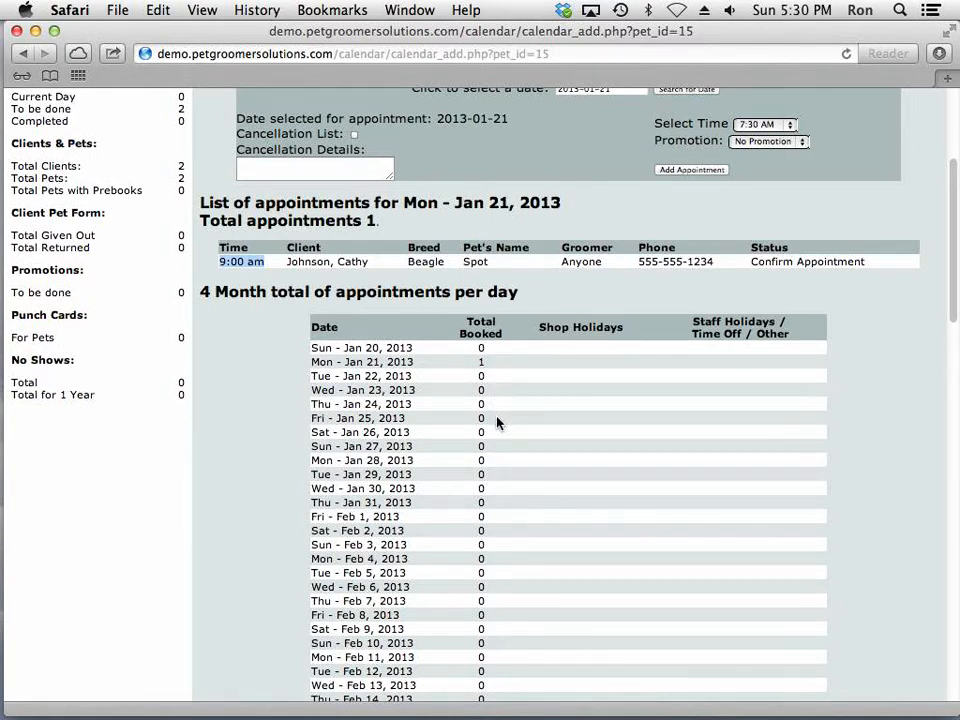
scroll(560, 534, "down", 20)
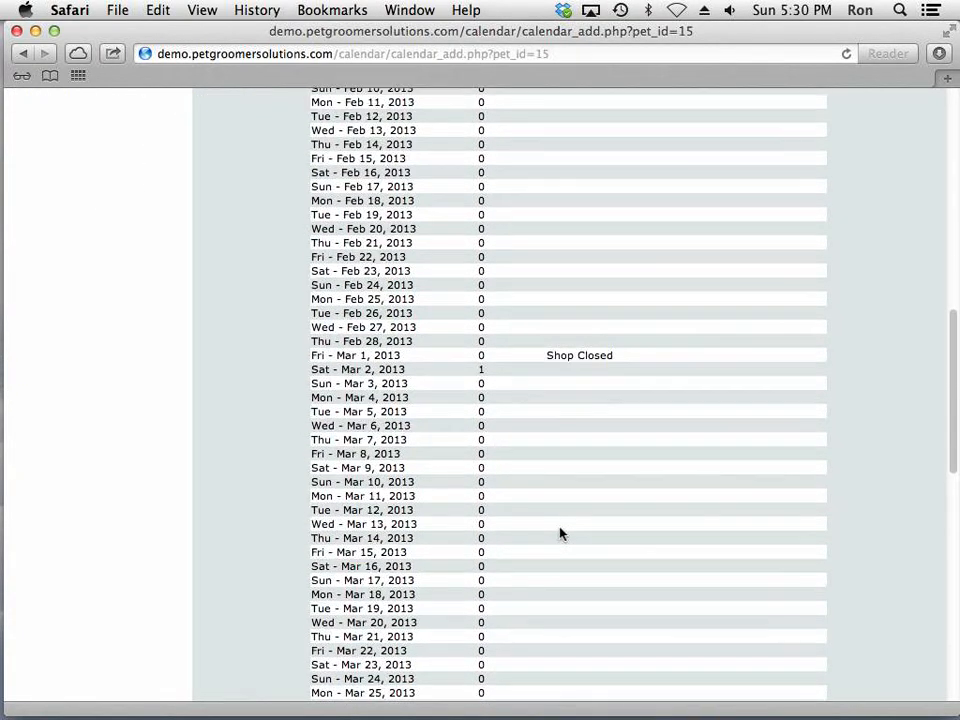
scroll(560, 534, "down", 20)
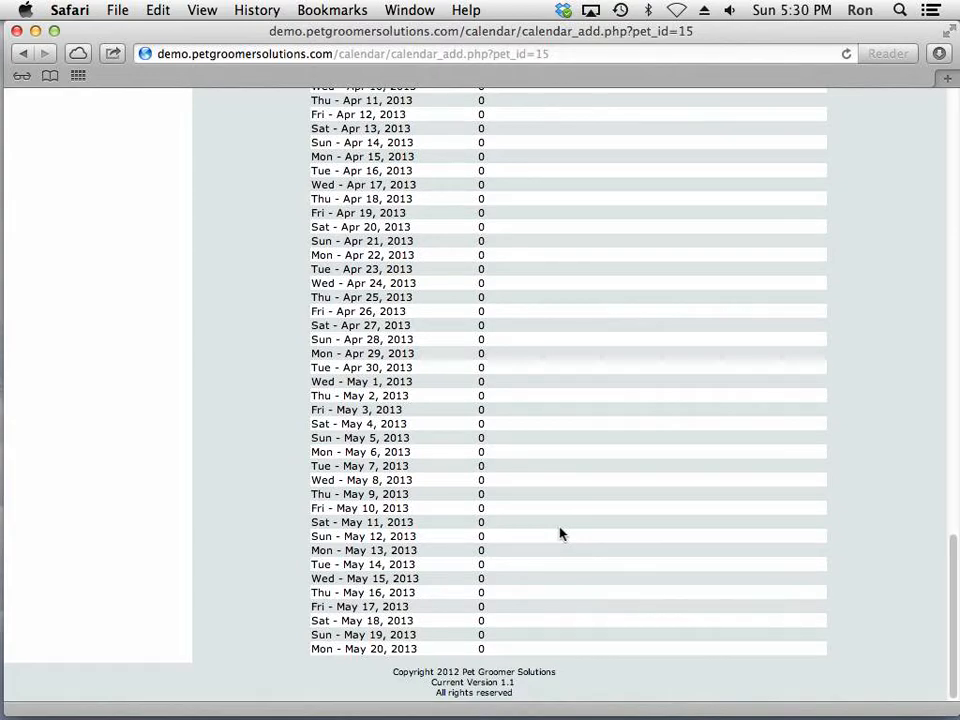
scroll(560, 534, "up", 20)
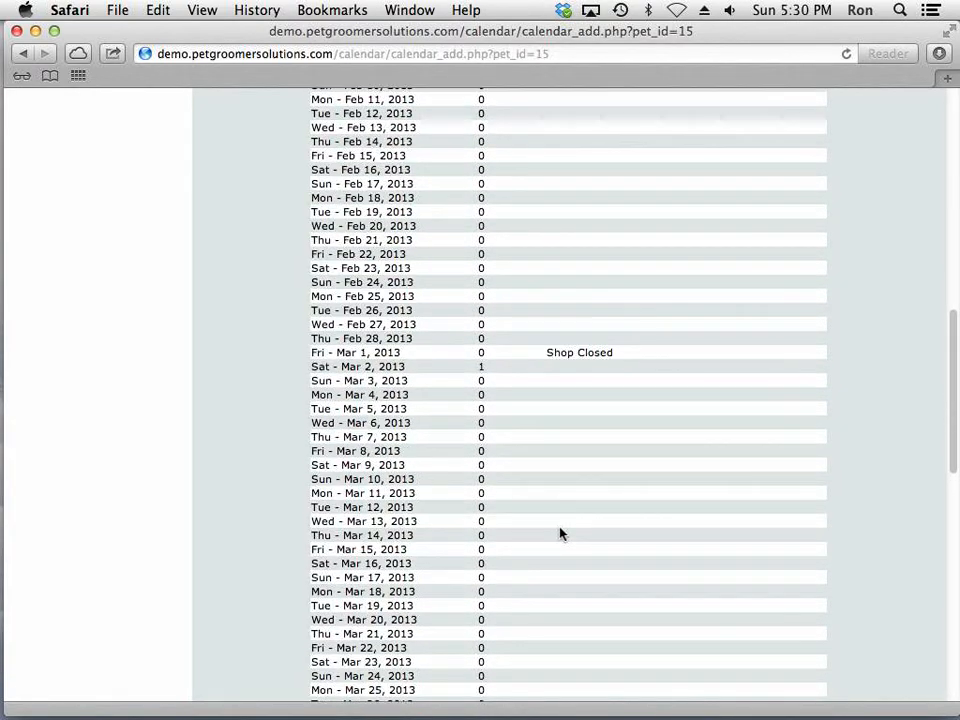
scroll(560, 534, "up", 1)
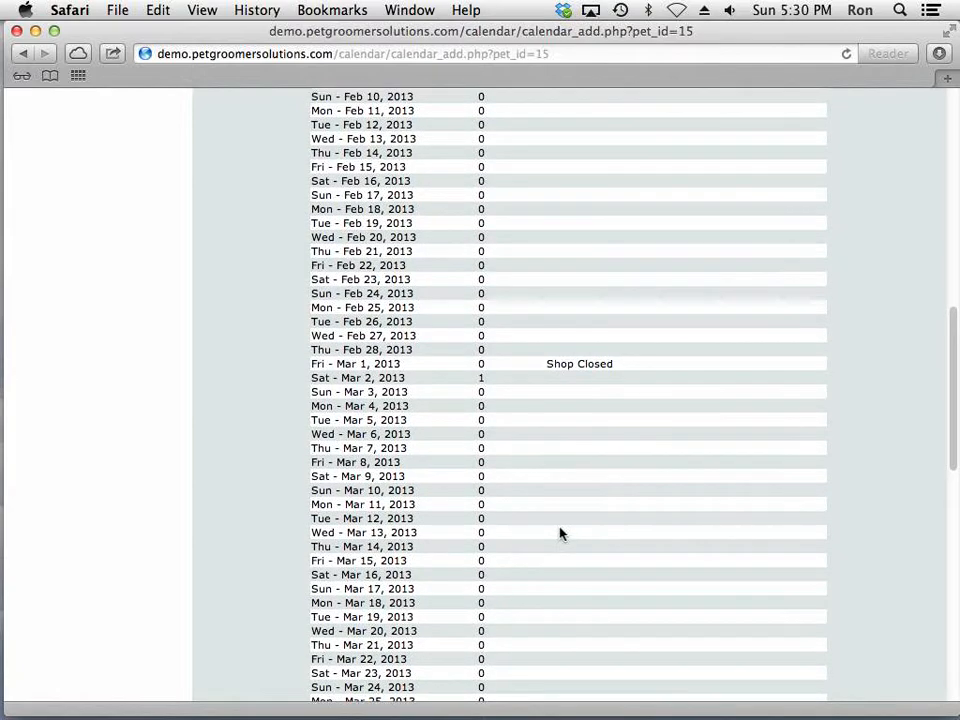
scroll(560, 534, "up", 2)
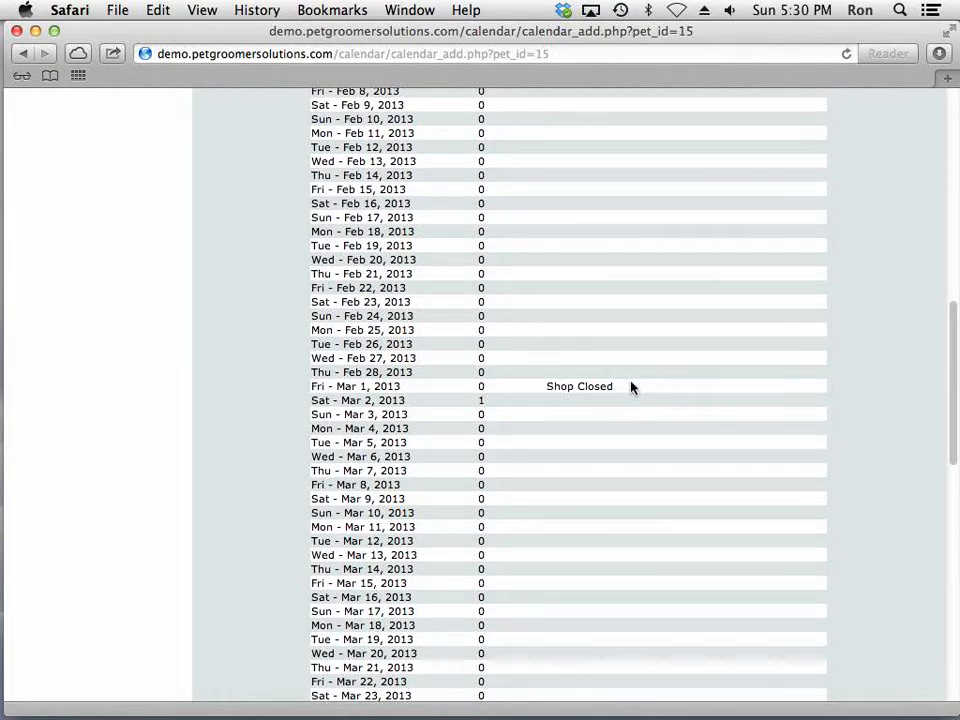
left_click_drag(630, 386, 541, 386)
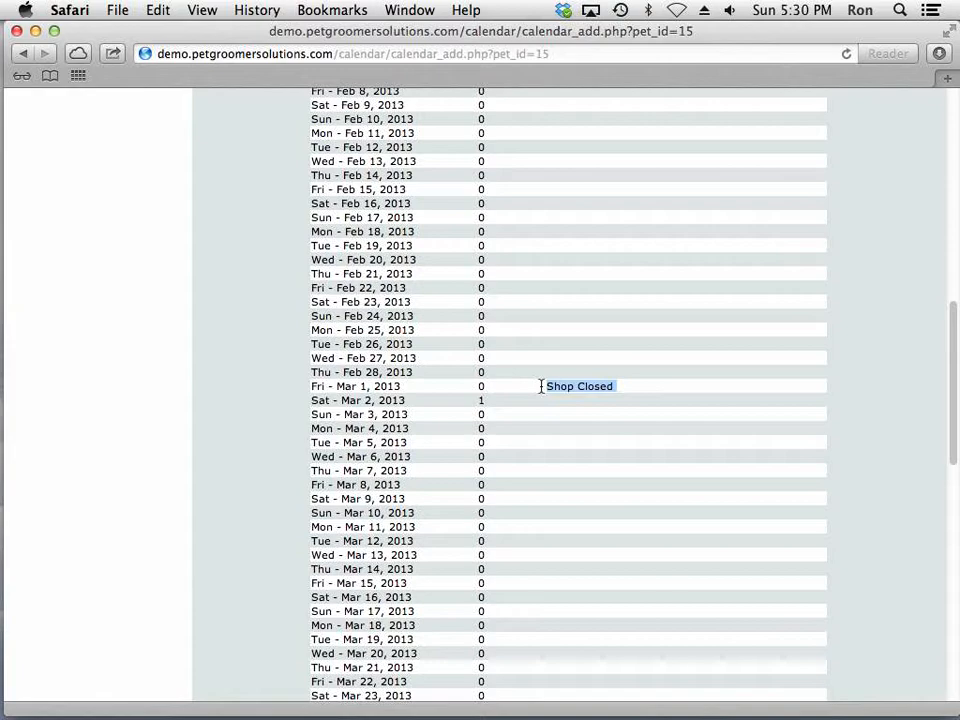
Try to select the shop holiday Fri - Mar 1, 2013 as the appointment date and check the booking page.
left_click(395, 389)
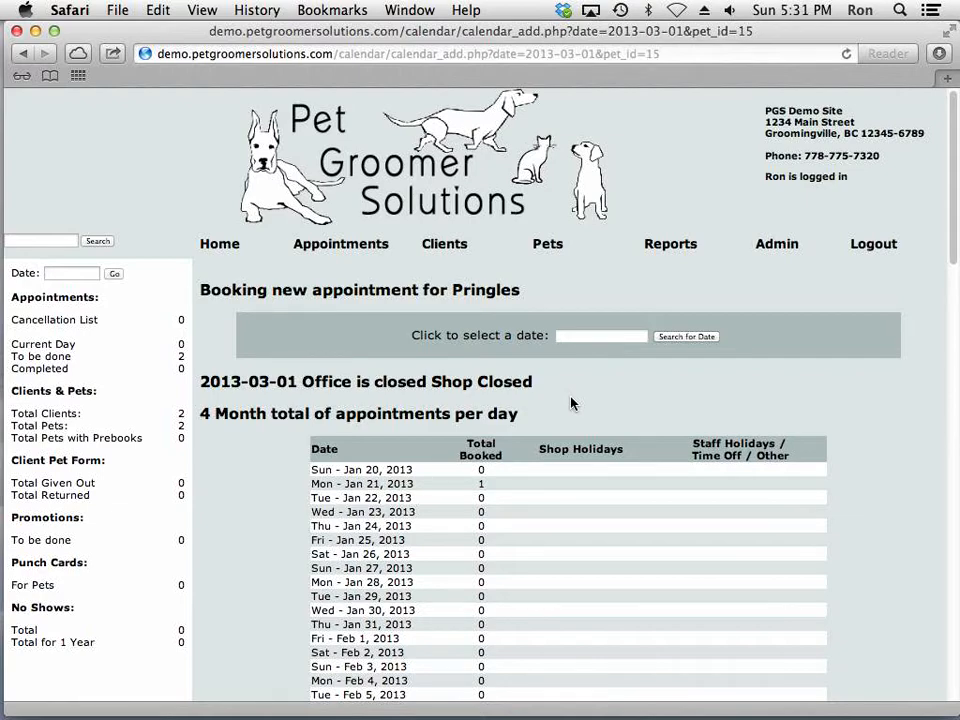
scroll(571, 403, "down", 2)
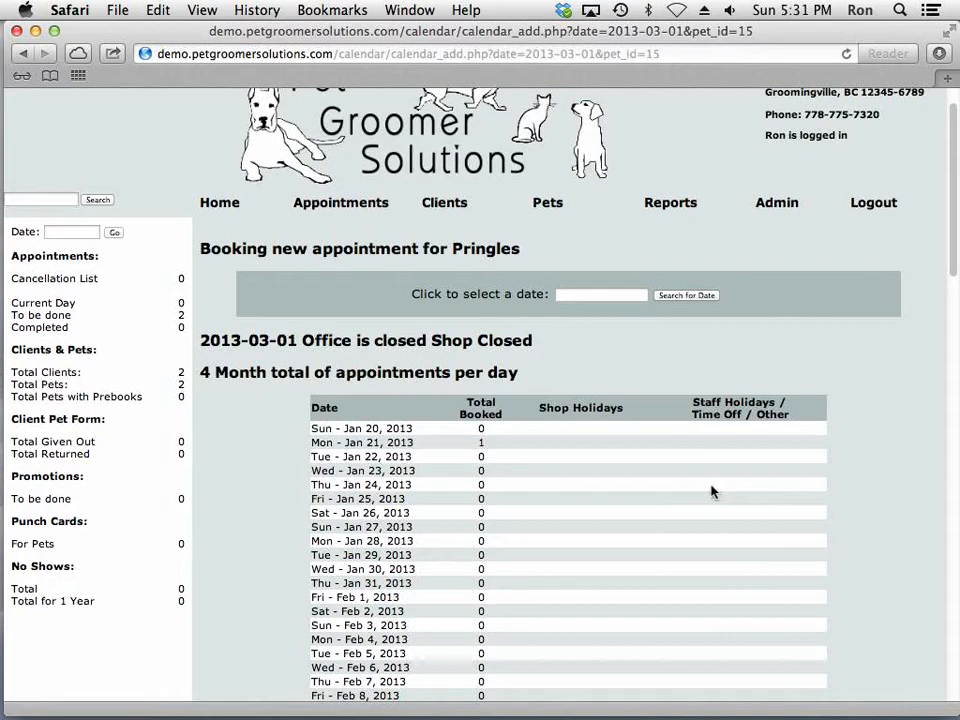
scroll(713, 491, "up", 1)
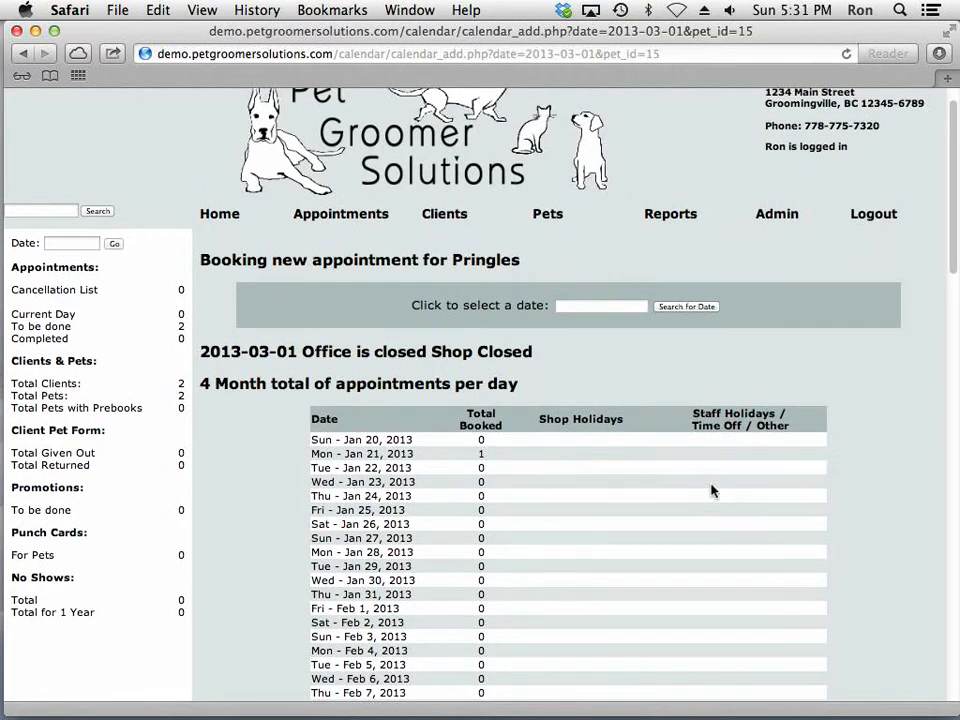
scroll(713, 491, "up", 2)
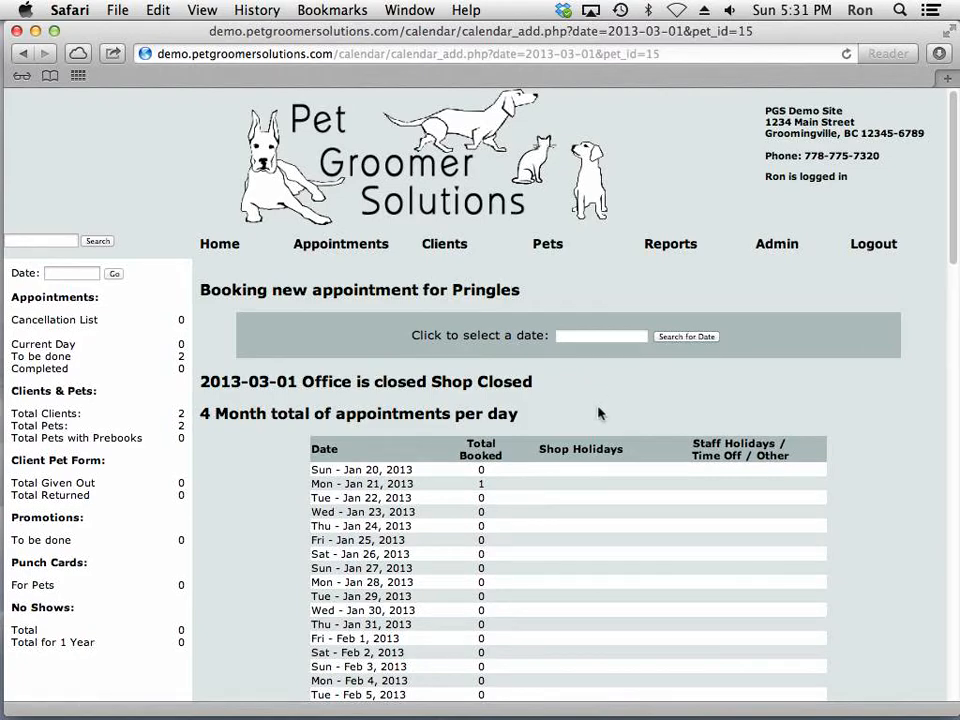
scroll(581, 452, "down", 10)
scroll(583, 452, "up", 3)
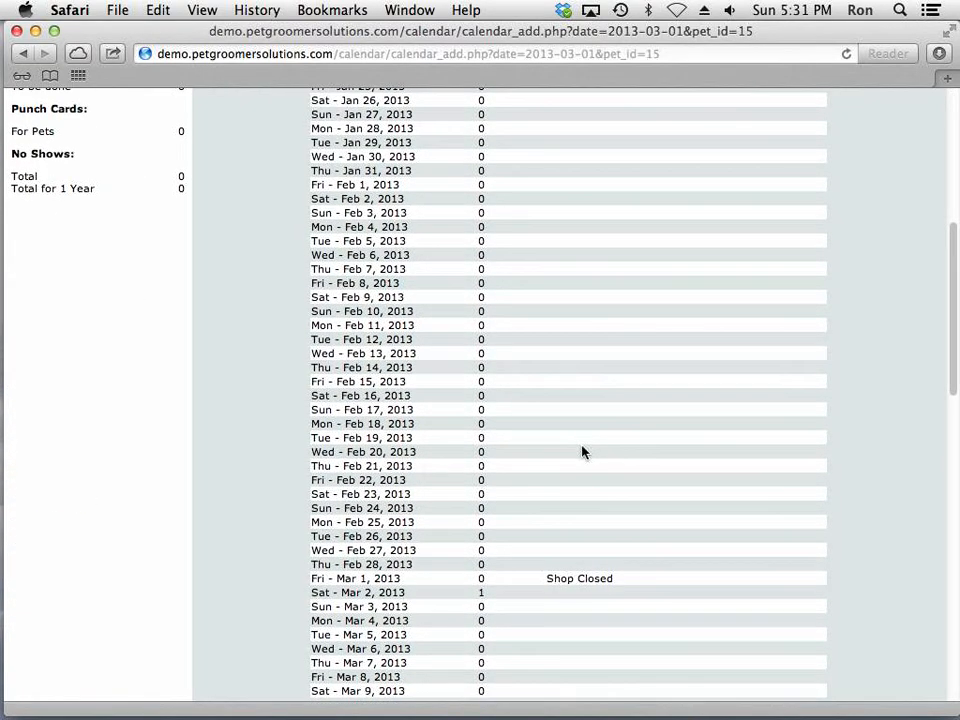
scroll(583, 452, "up", 7)
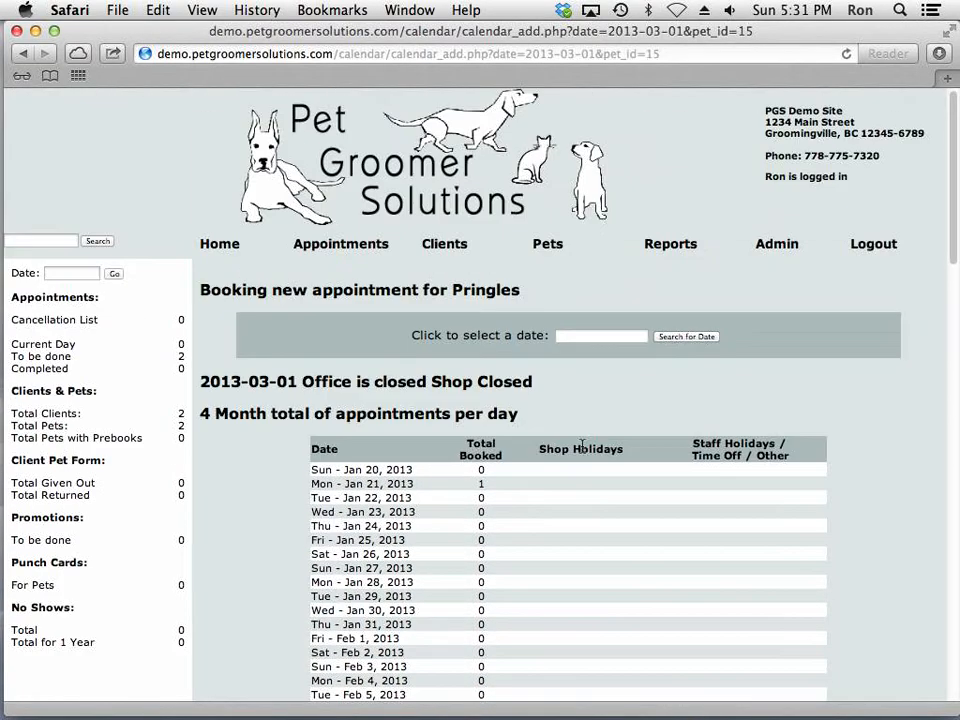
Book an appointment for Pringles on Mon - Jan 21, 2013 at 11:00 AM without a promotion.
left_click(400, 485)
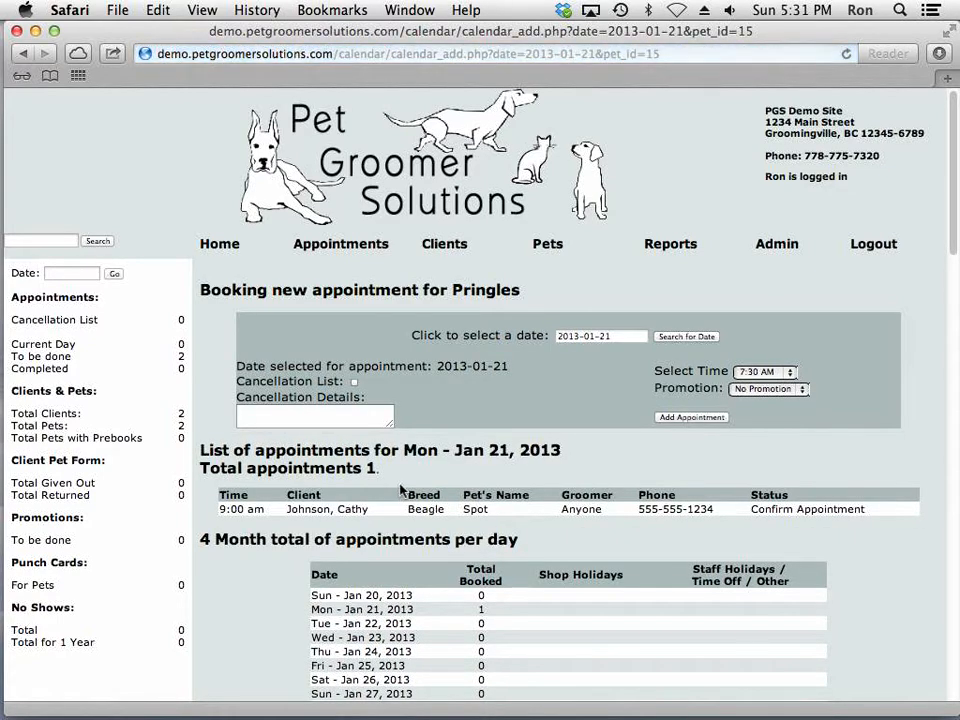
left_click(786, 373)
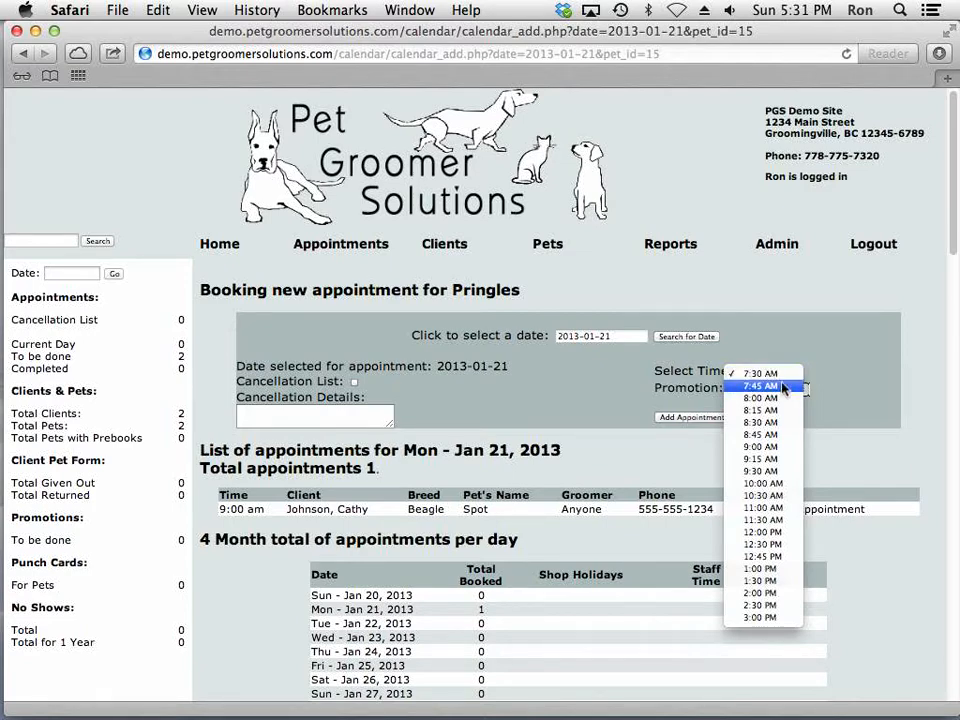
left_click(777, 511)
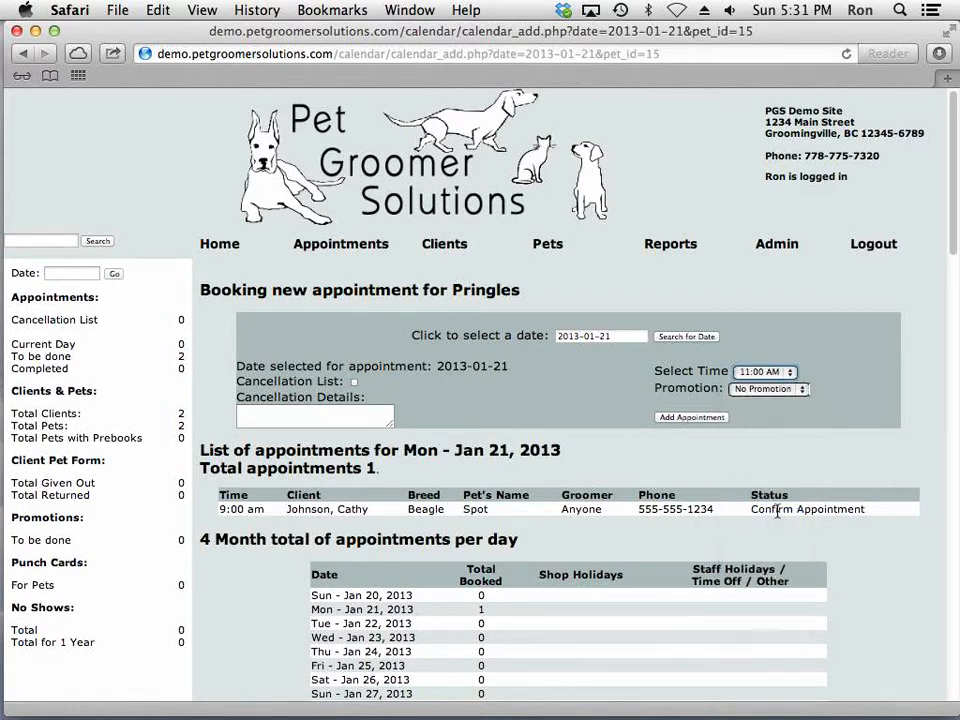
left_click(699, 420)
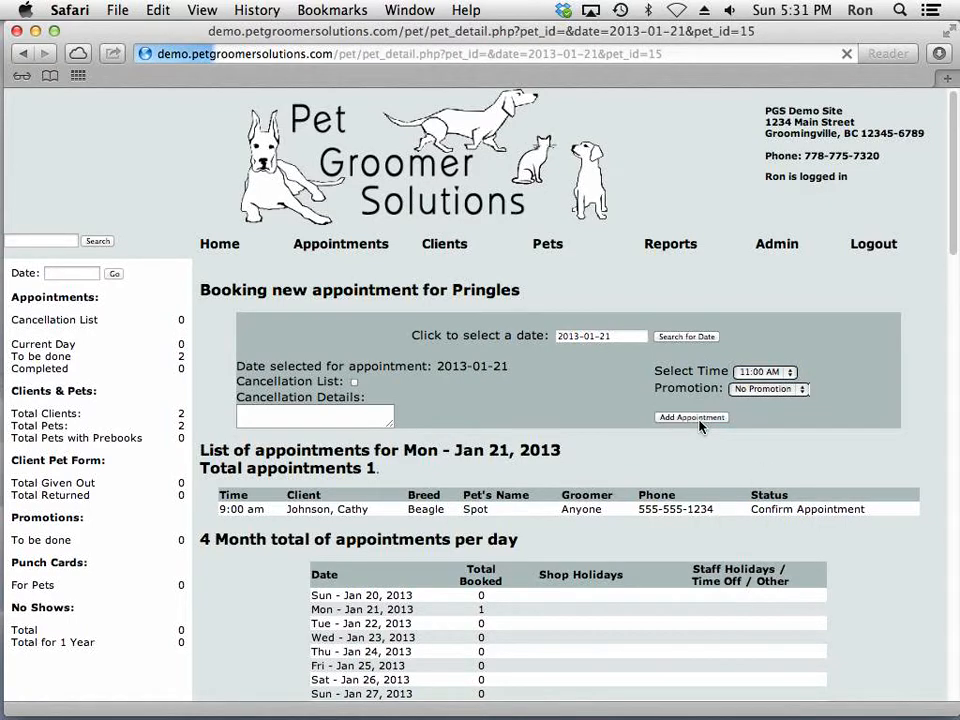
Book another spa visit for Pringles on Wed - Feb 13, 2013 at 11:00 AM.
scroll(699, 425, "down", 3)
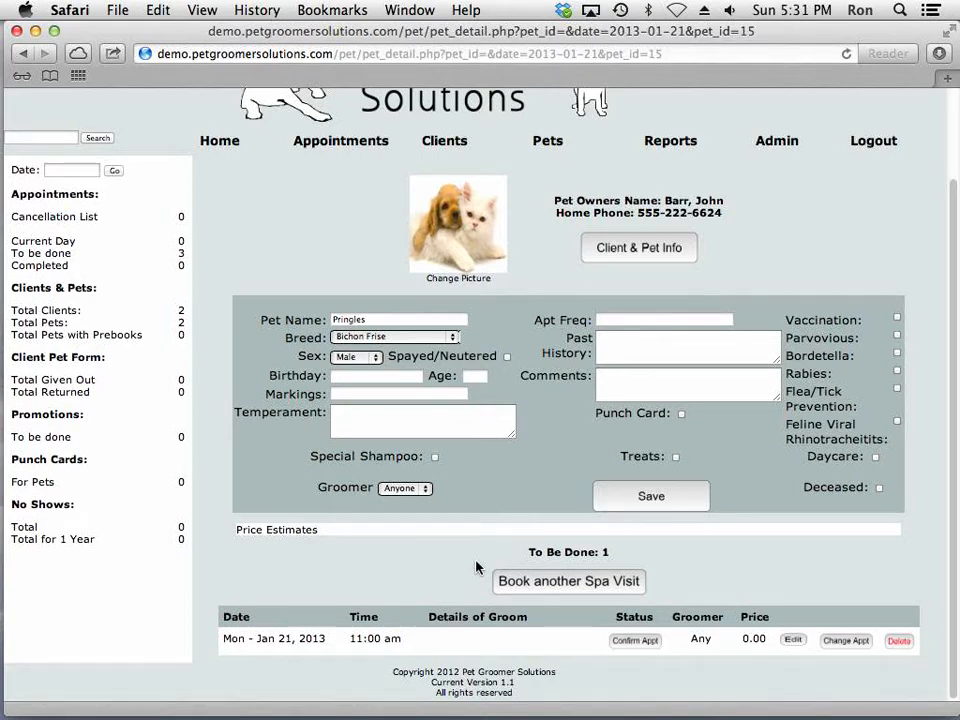
left_click(558, 586)
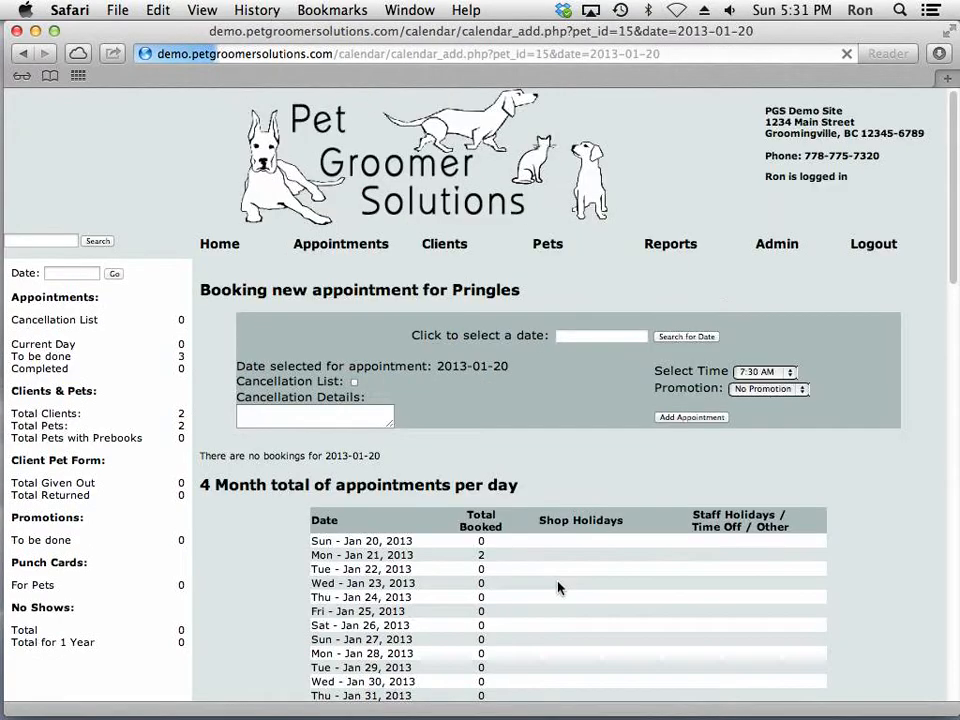
scroll(561, 427, "down", 8)
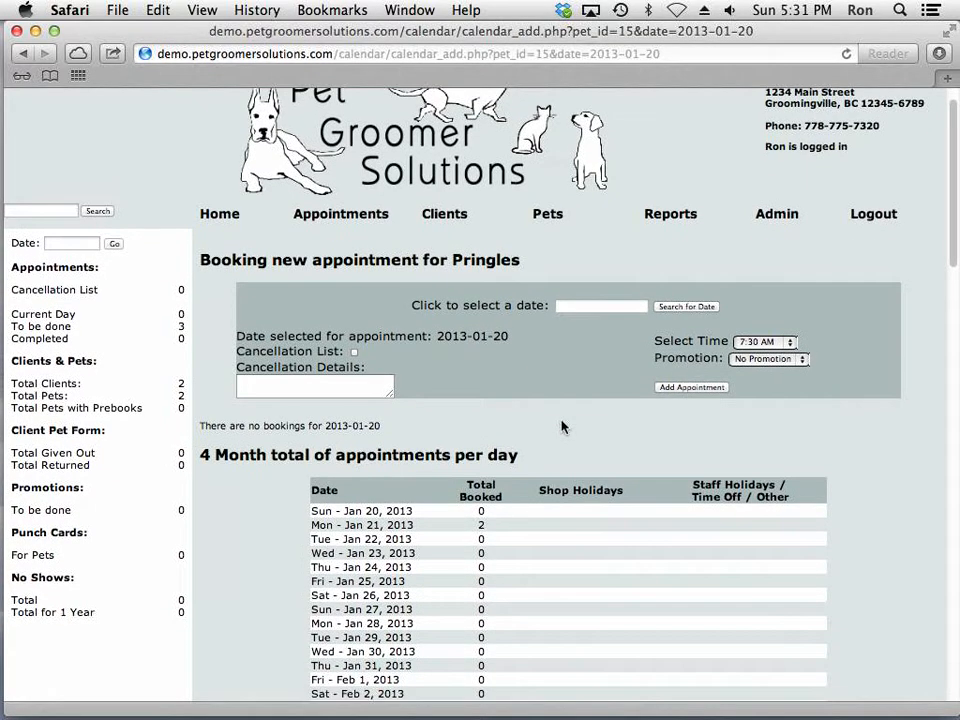
scroll(561, 427, "down", 2)
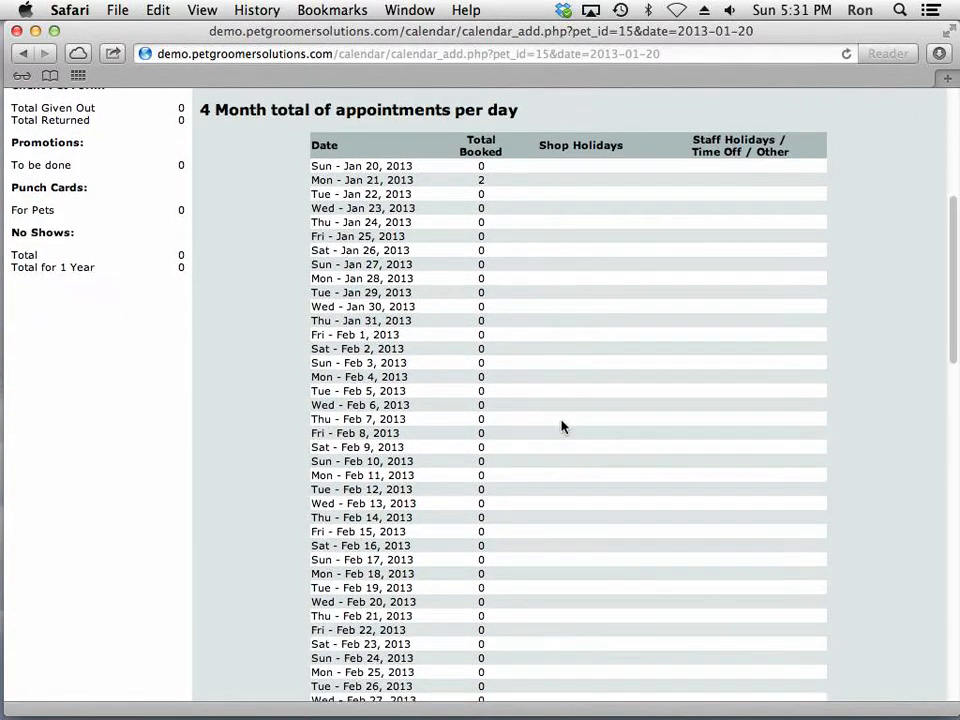
left_click(405, 506)
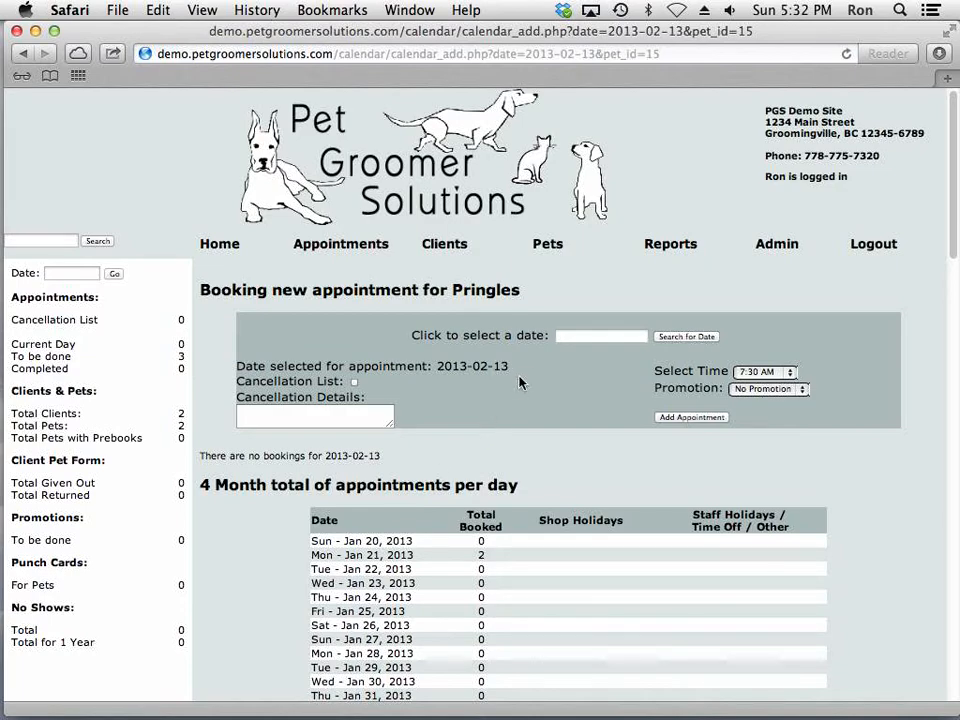
left_click_drag(518, 366, 417, 365)
left_click(765, 372)
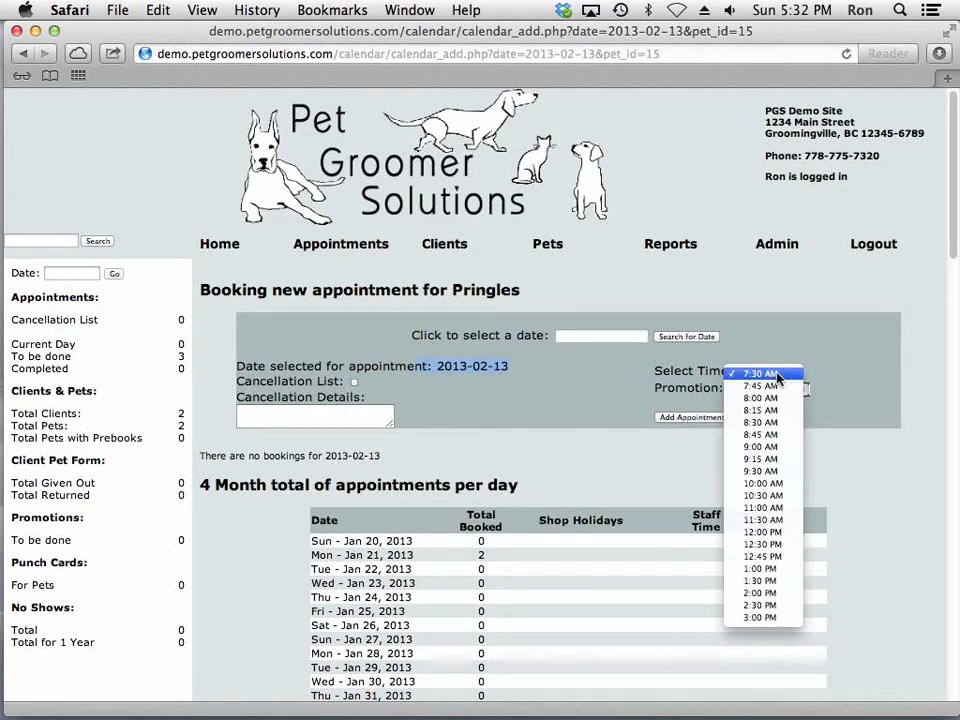
left_click(784, 509)
left_click(693, 418)
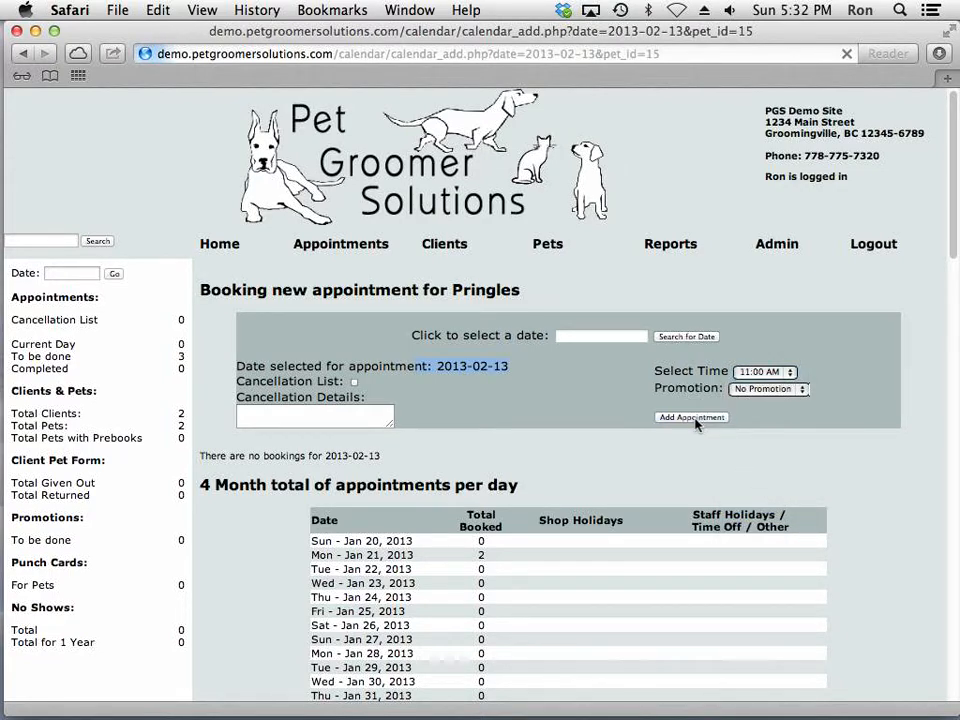
Check the dates of Pringles' upcoming appointments and the overall number of appointments to be done.
scroll(679, 438, "down", 5)
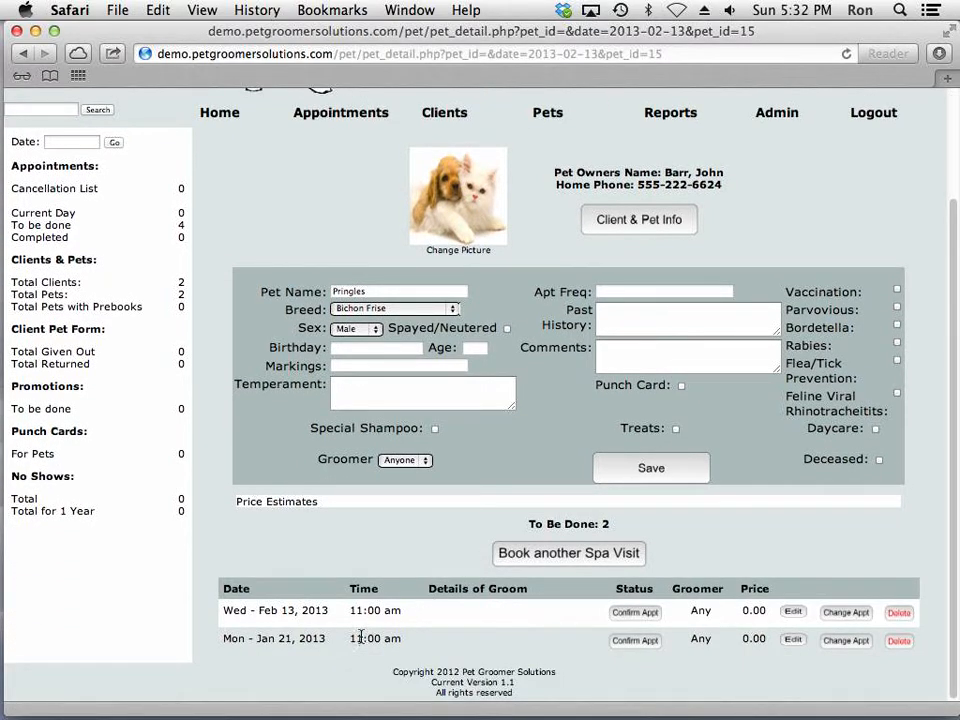
left_click_drag(332, 641, 268, 638)
left_click_drag(328, 611, 259, 611)
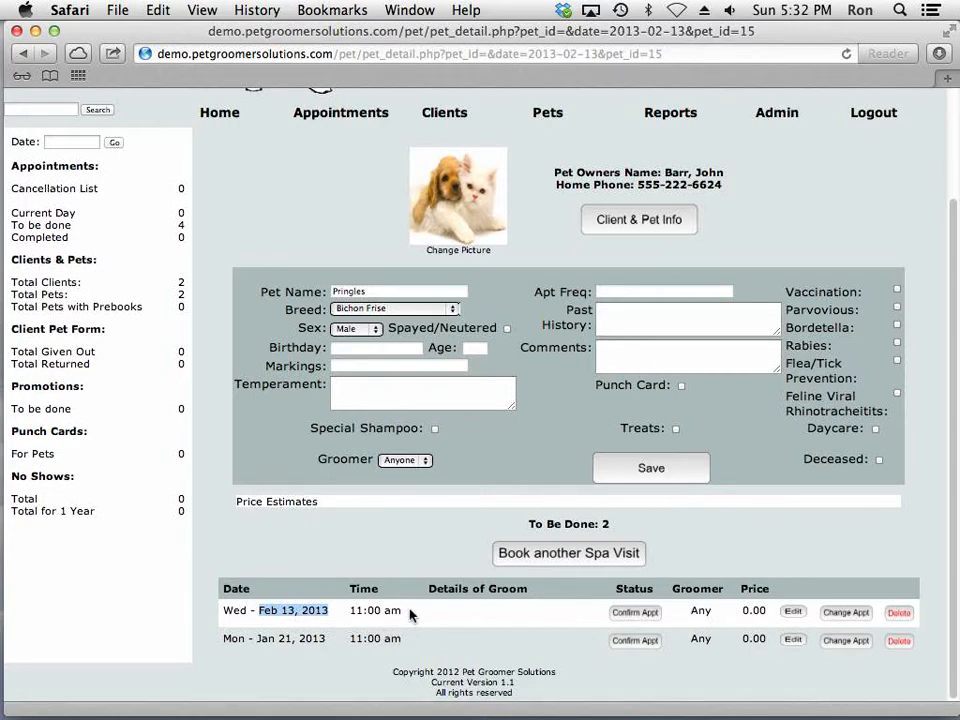
scroll(405, 598, "up", 2)
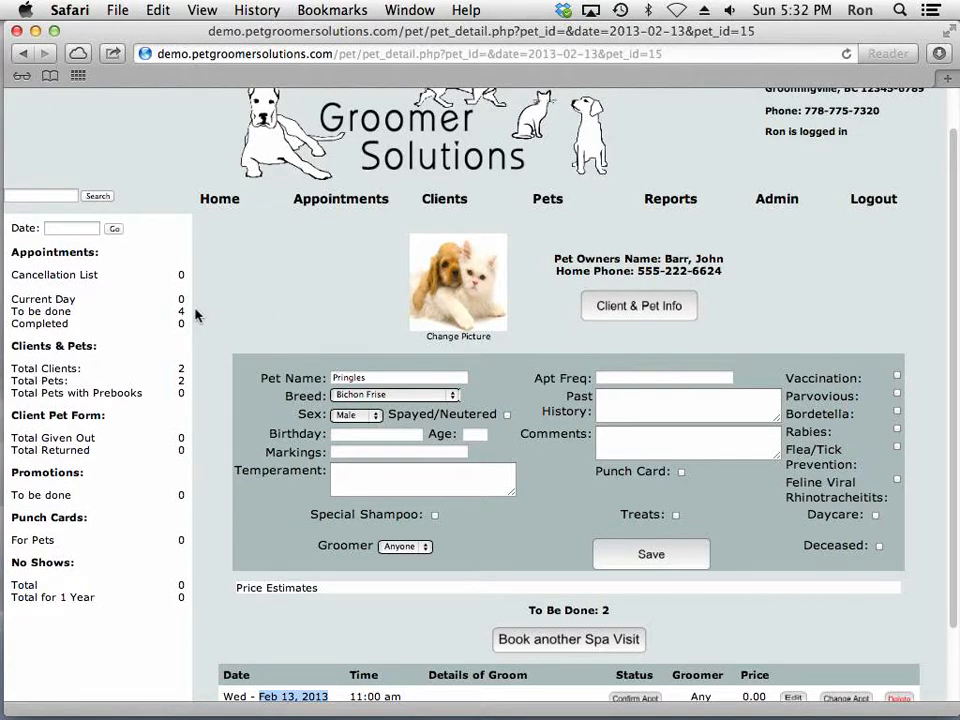
left_click_drag(195, 315, 180, 306)
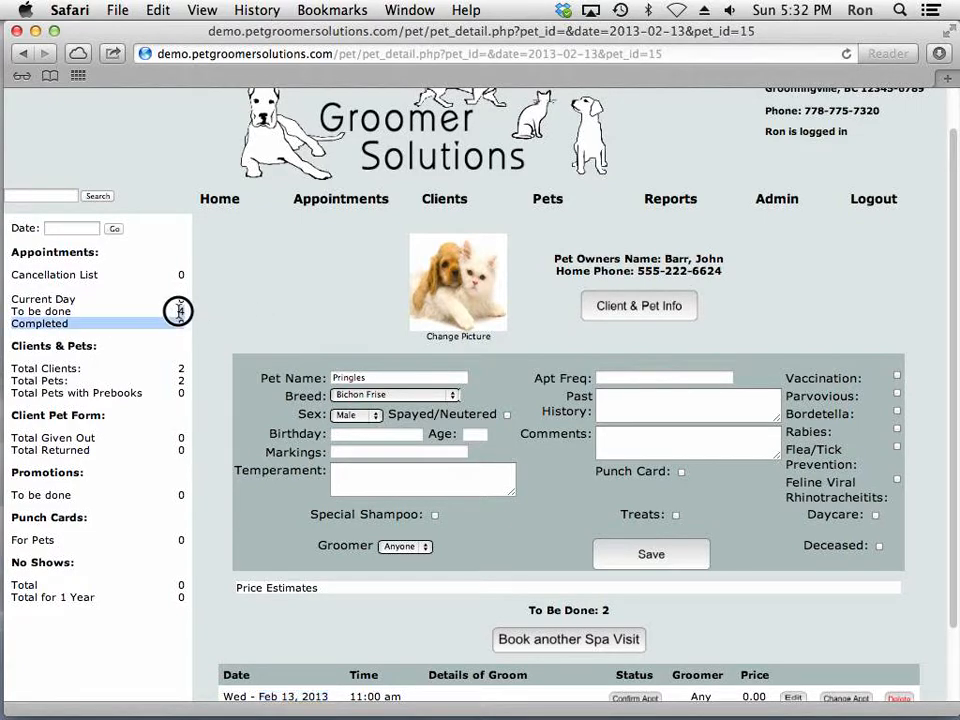
left_click(197, 372)
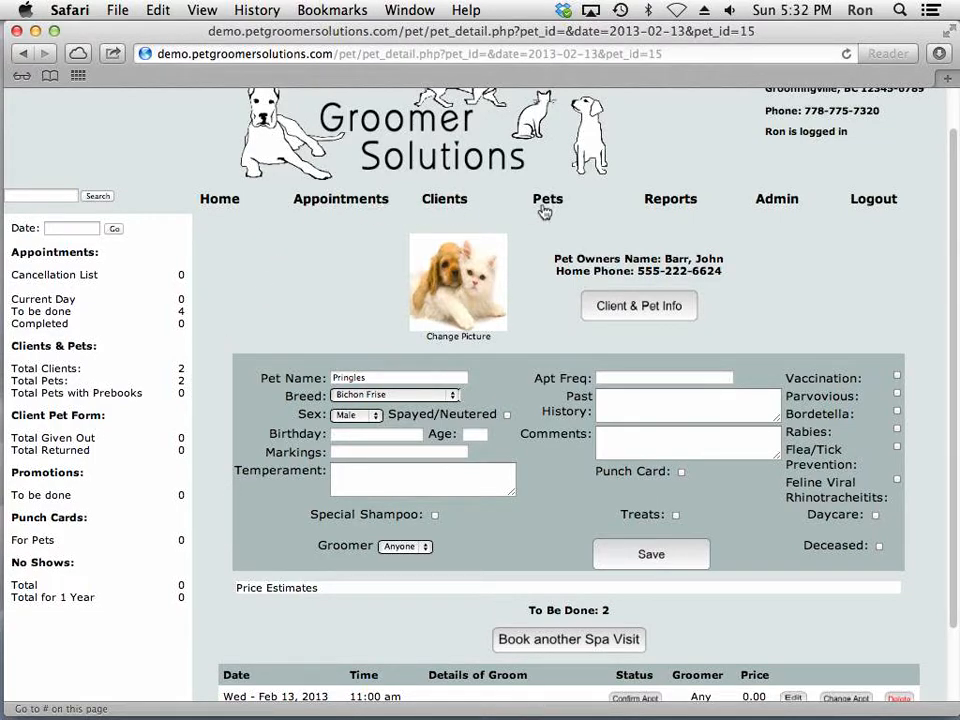
Review the 4 Month Summary report and open the list of appointments for Mon - Jan 21, 2013.
left_click(668, 204)
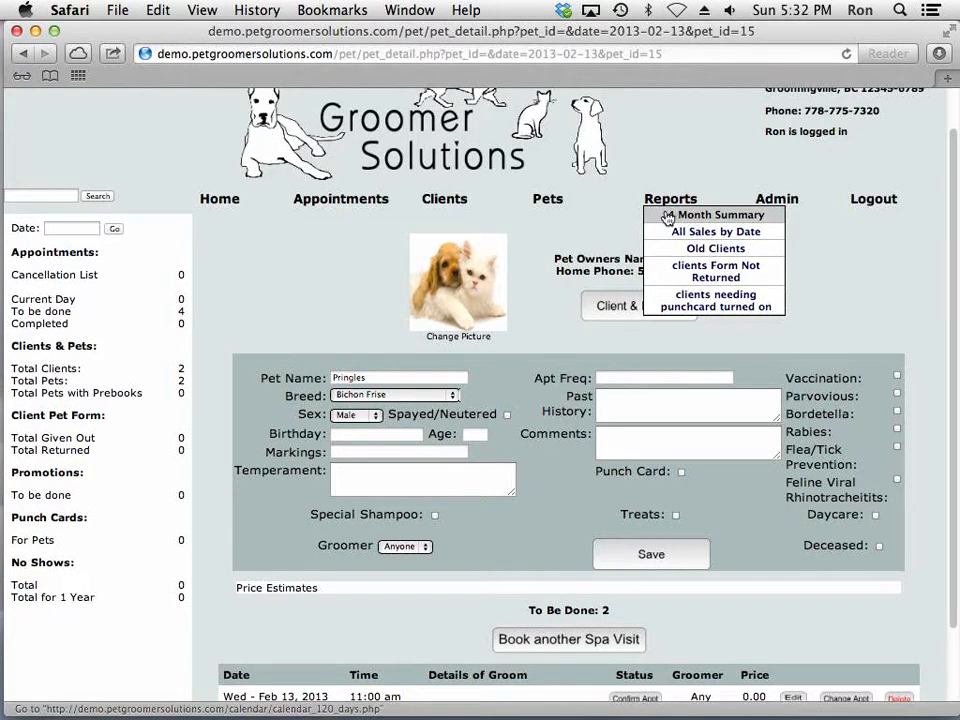
left_click(668, 215)
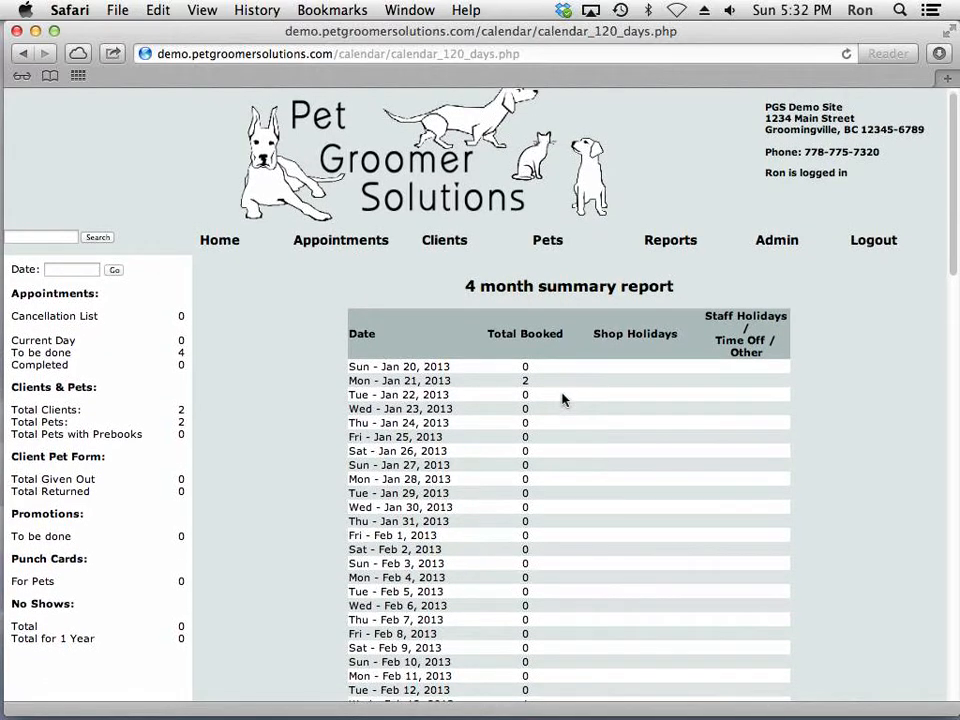
scroll(562, 399, "down", 6)
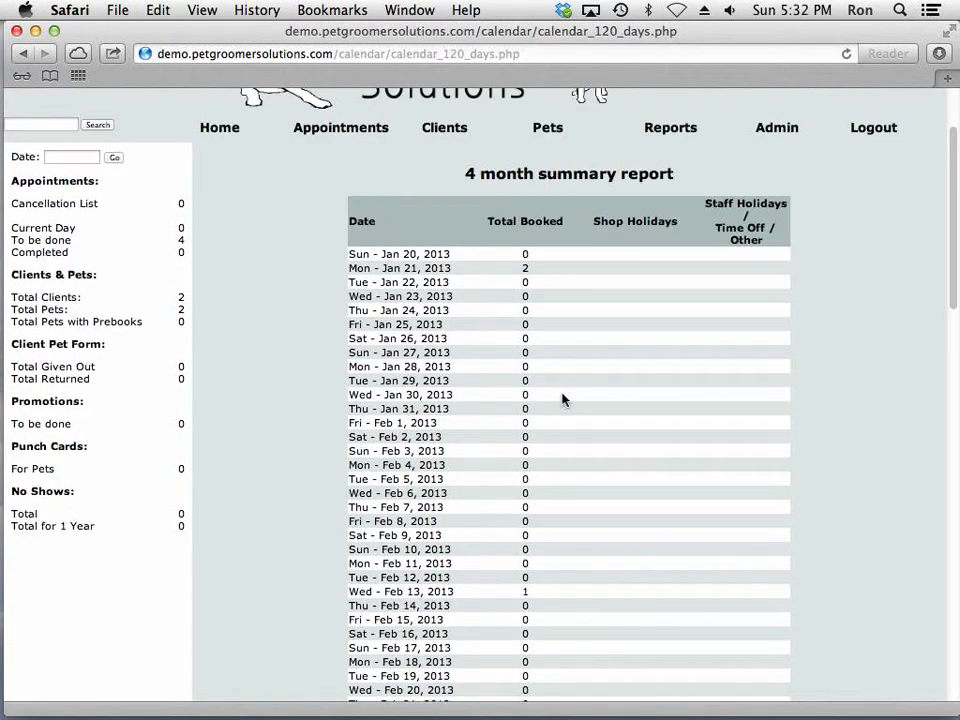
scroll(556, 392, "down", 1)
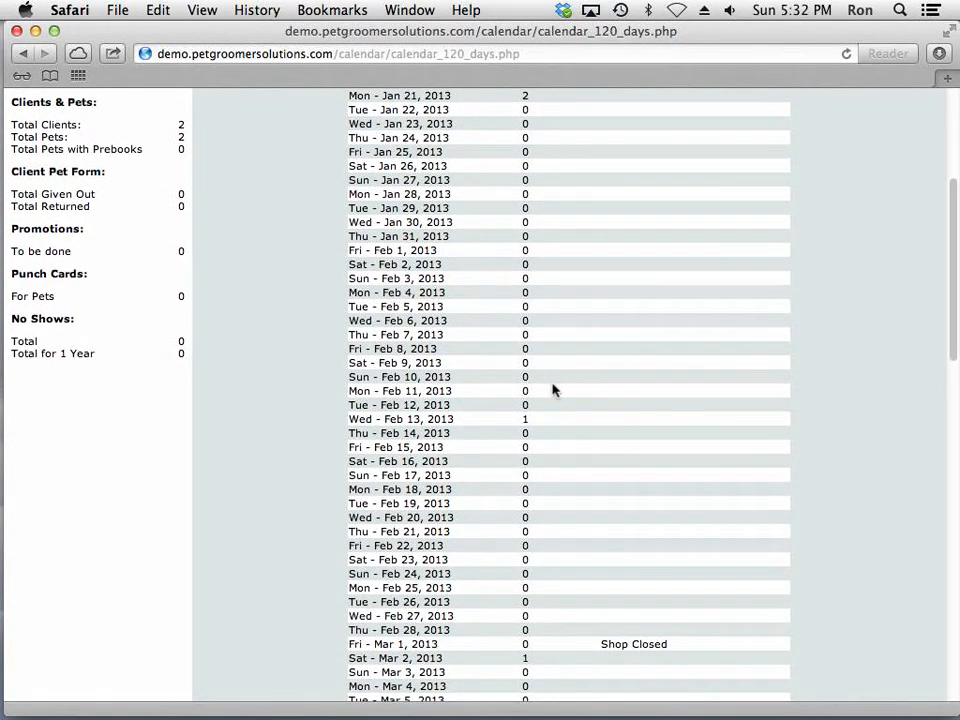
scroll(555, 390, "up", 6)
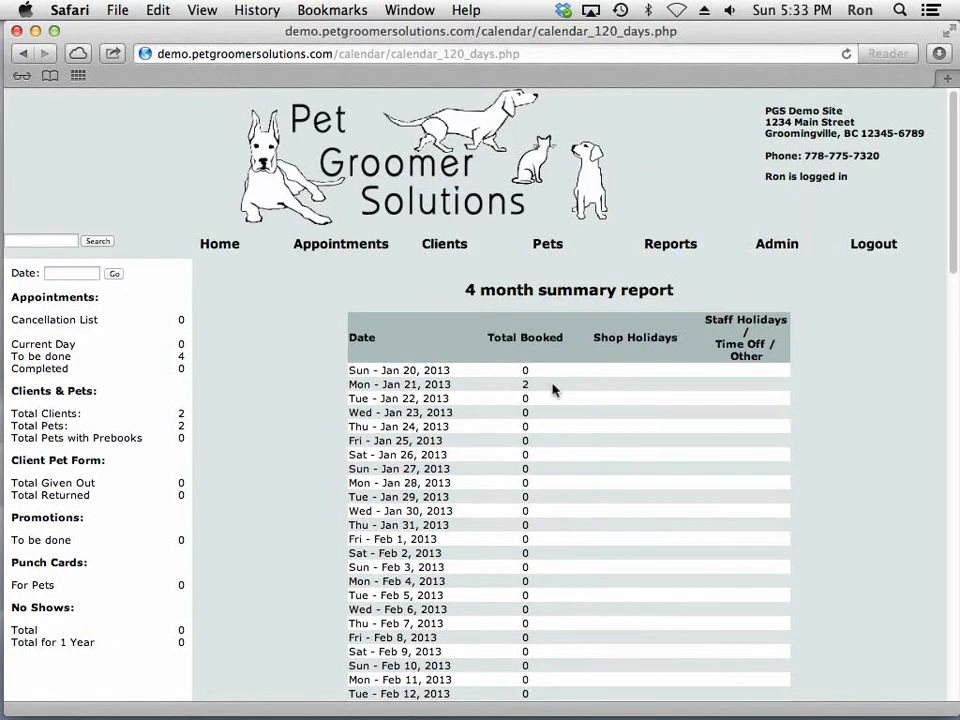
left_click(432, 386)
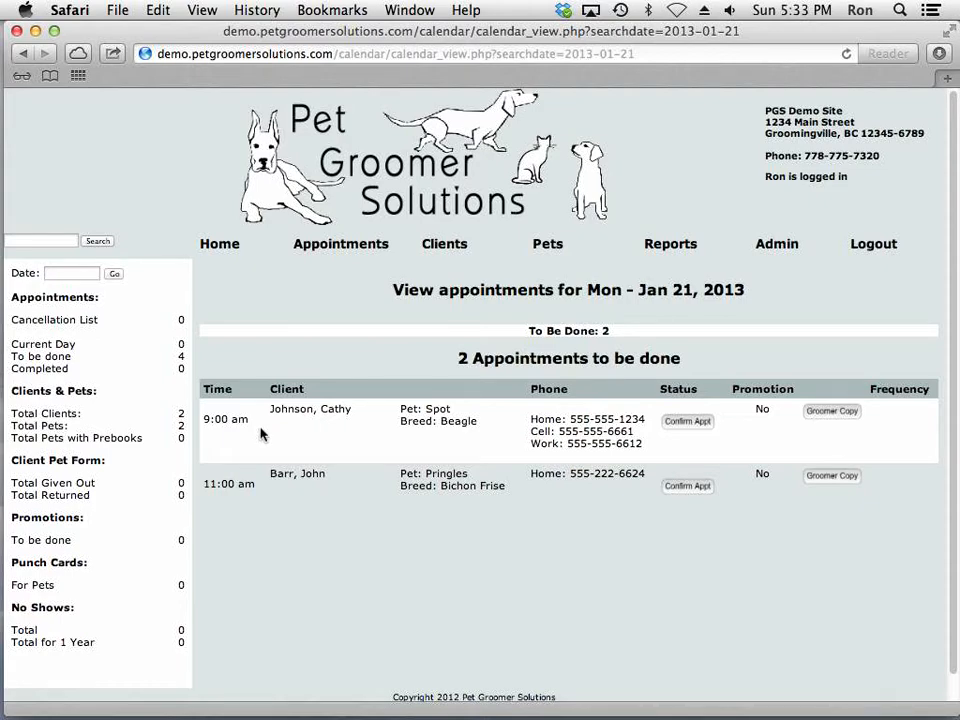
Start a new client record and enter the client's last name and first name.
left_click(441, 258)
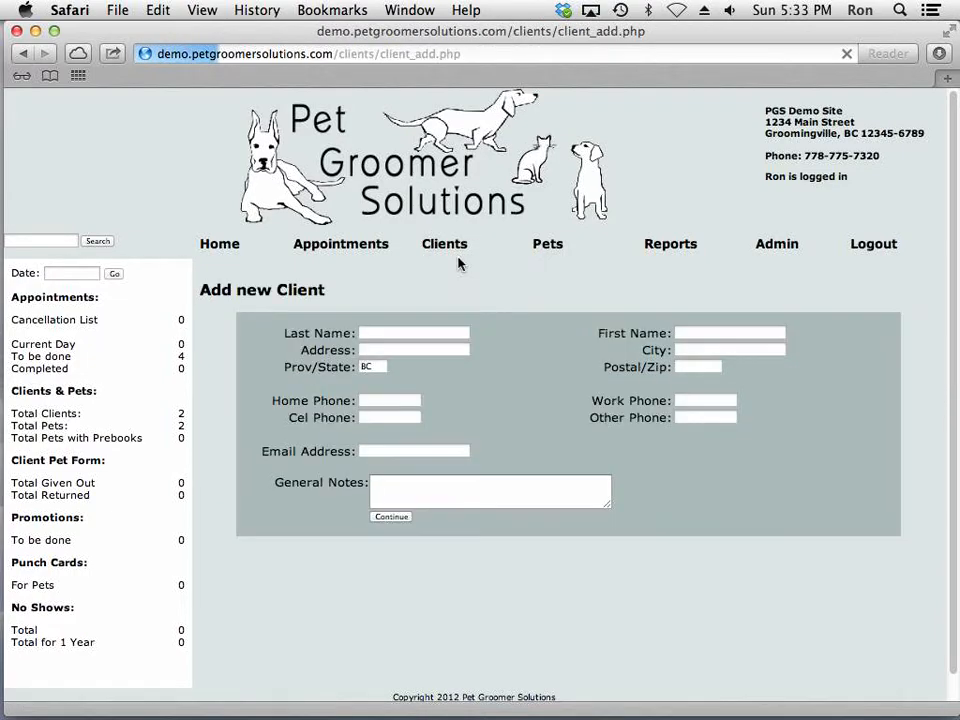
left_click(422, 332)
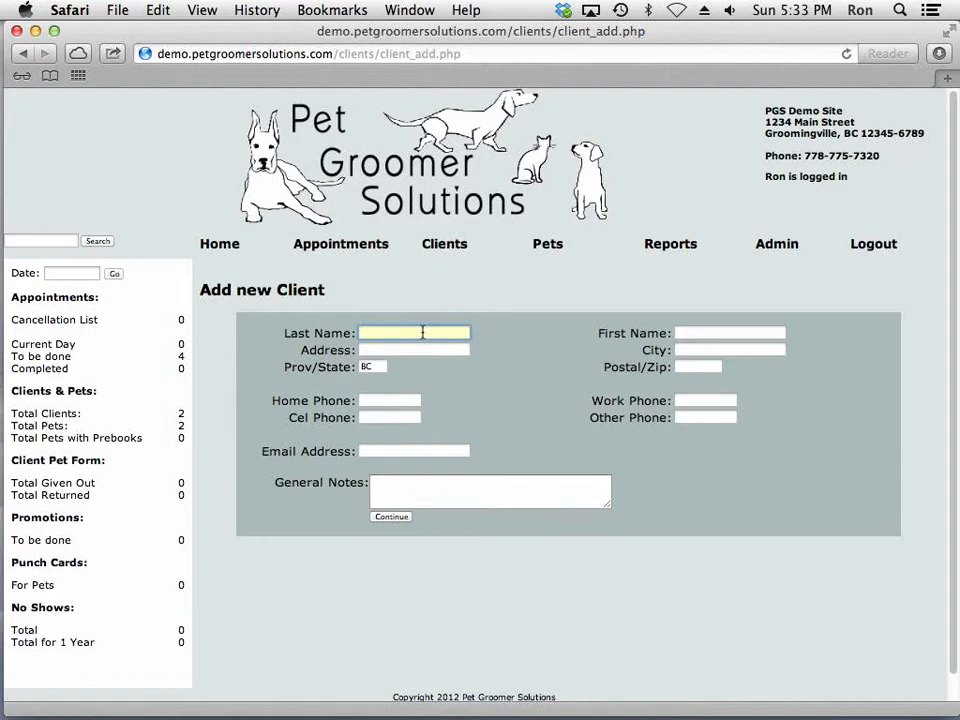
type("S")
key("BackSpace")
type("Smith")
left_click(699, 336)
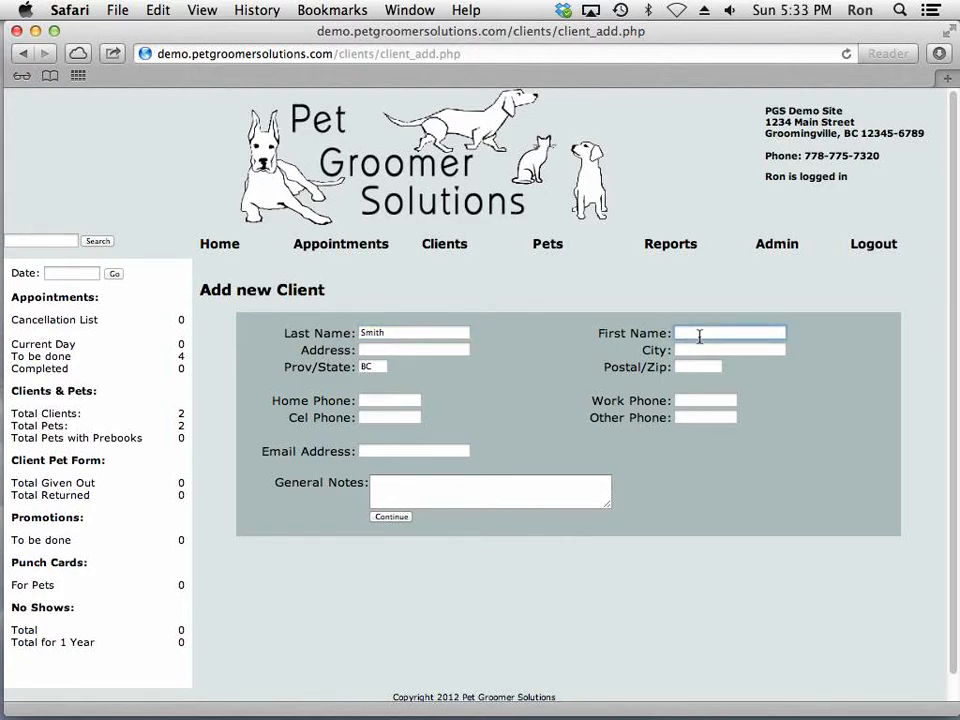
type("Betty")
Enter the client's cell phone number, submit the new client and open the Client & Pet Info page.
left_click(397, 417)
type("555-222-0")
key("BackSpace")
type("1162")
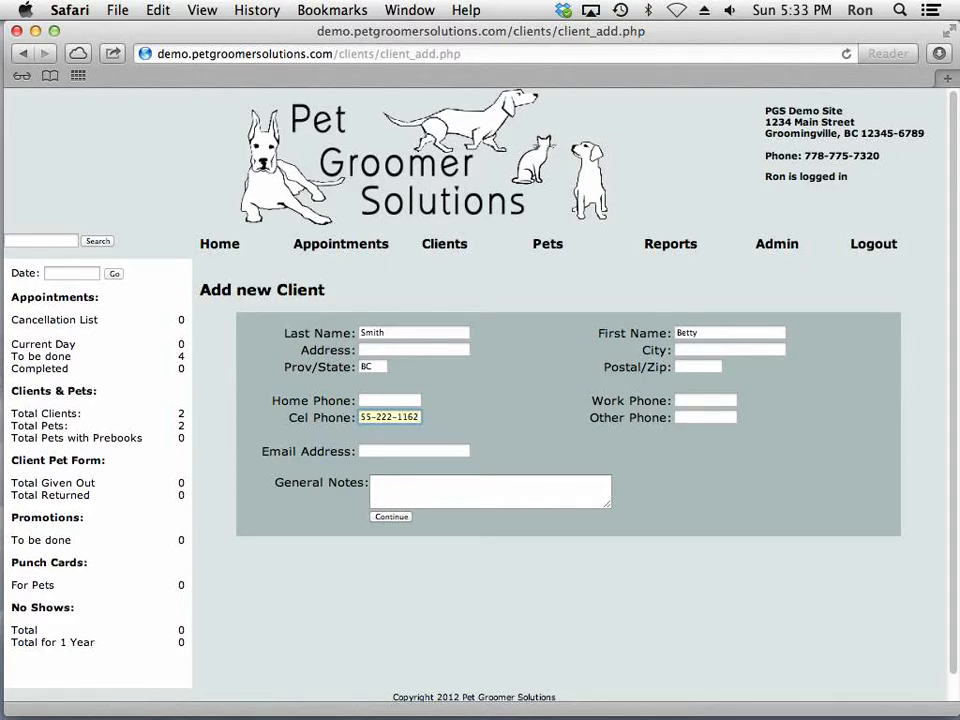
left_click(391, 516)
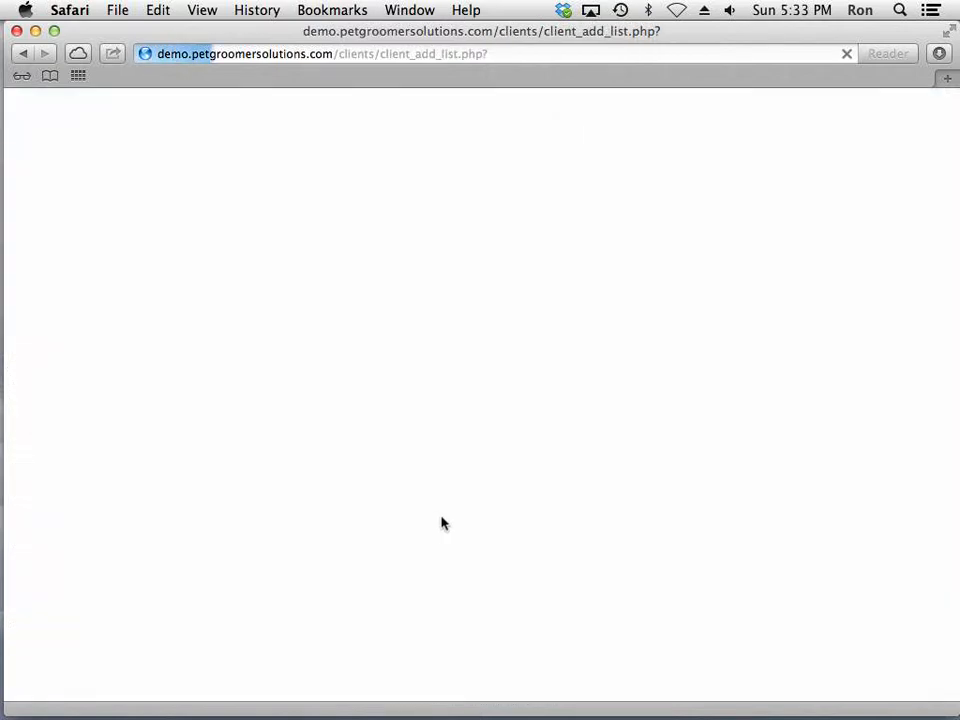
left_click(828, 338)
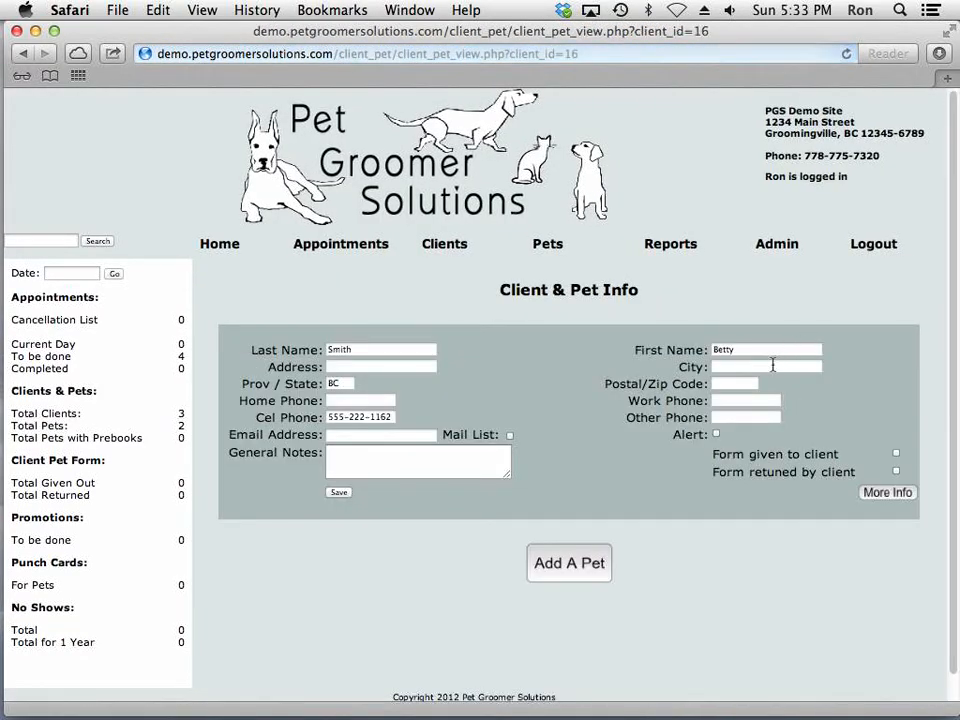
Add a pet named Boots with the breed Cat to the new client.
left_click(593, 563)
left_click(427, 322)
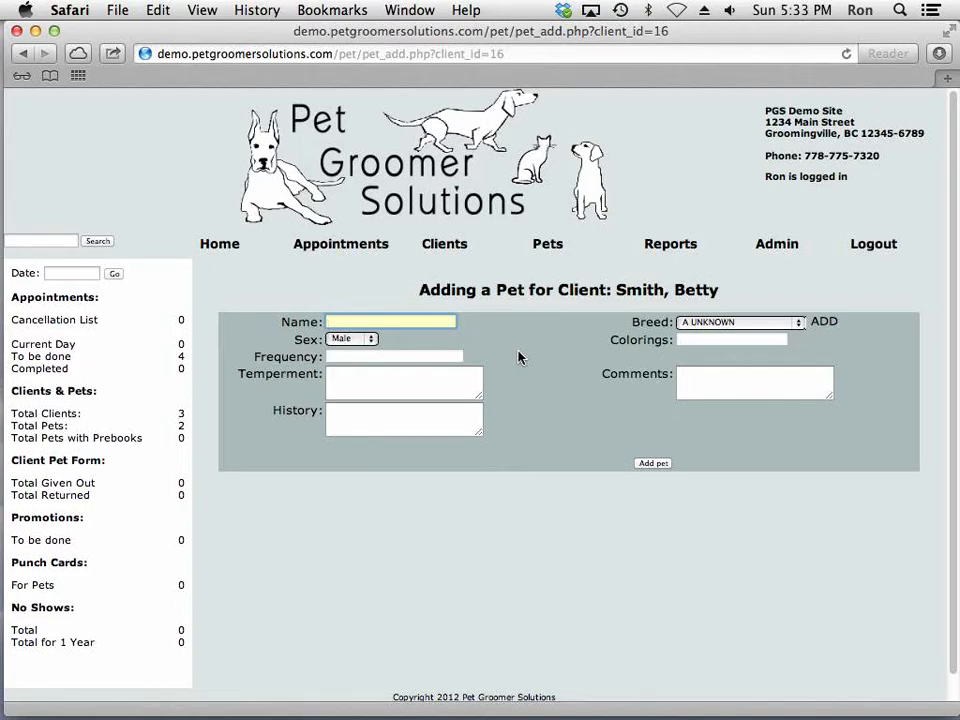
type("Boo")
left_click(744, 328)
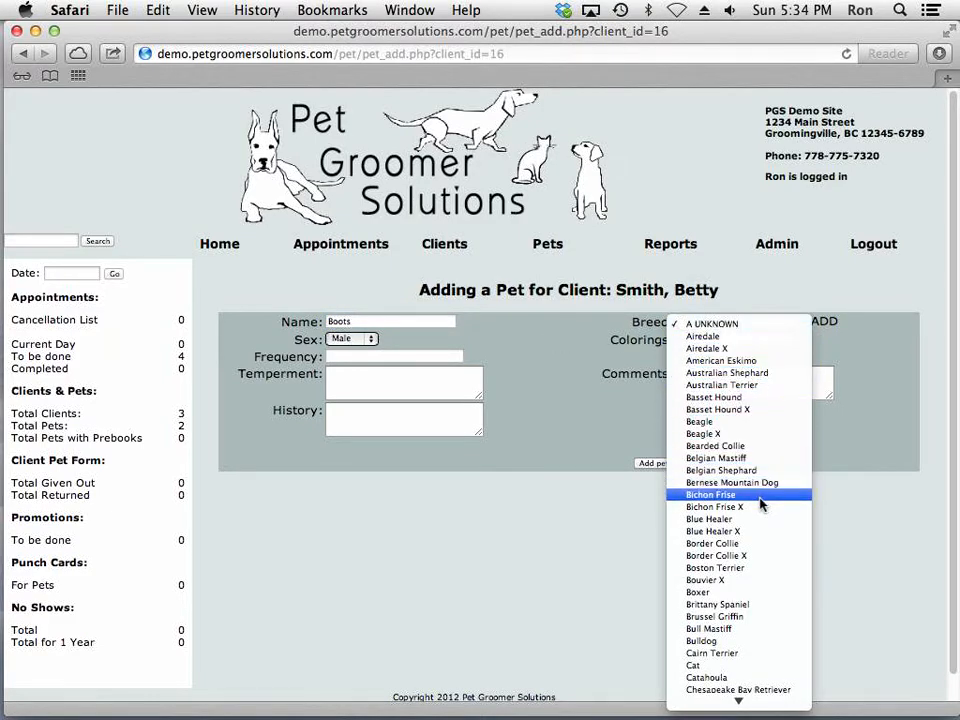
scroll(760, 503, "down", 5)
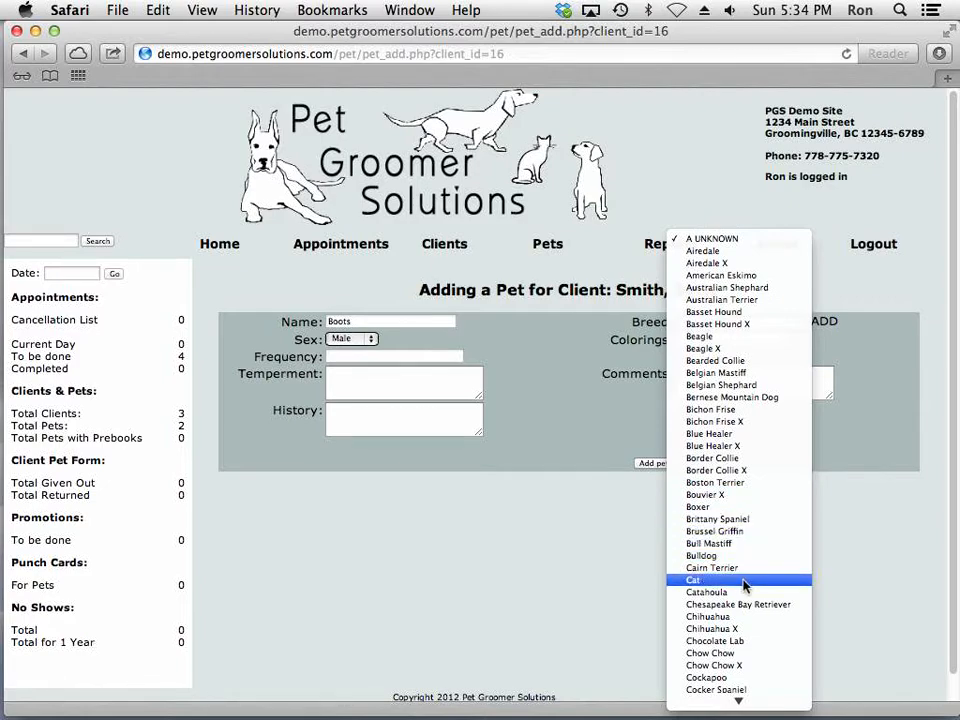
left_click(744, 581)
left_click(648, 465)
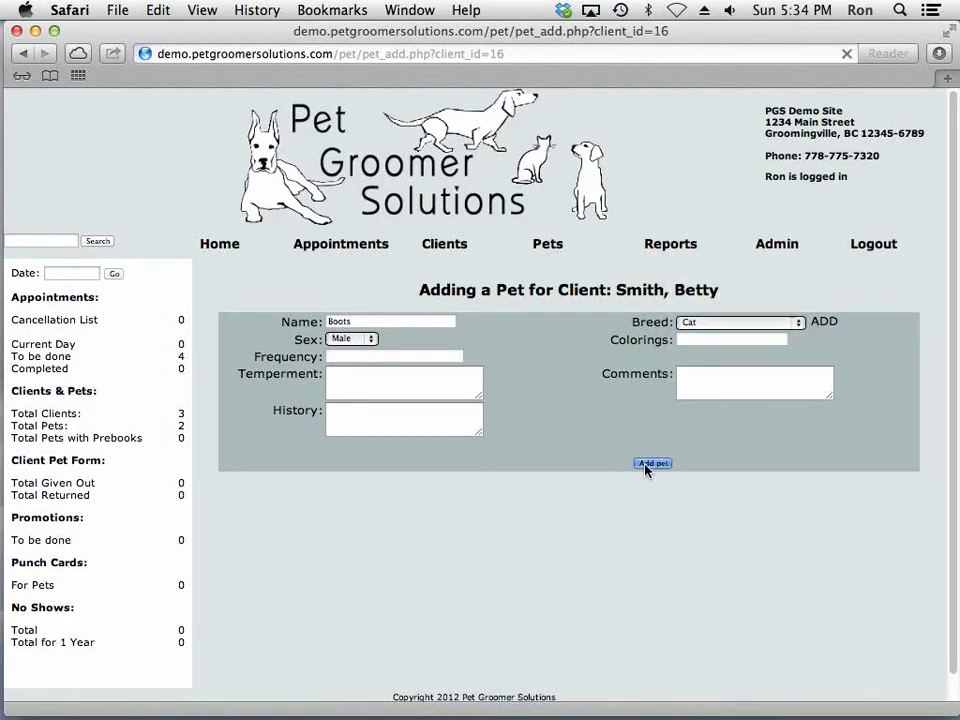
Book a spa visit for Boots on Mon - Jan 21, 2013 at 10:00 AM without a promotion.
scroll(645, 470, "down", 2)
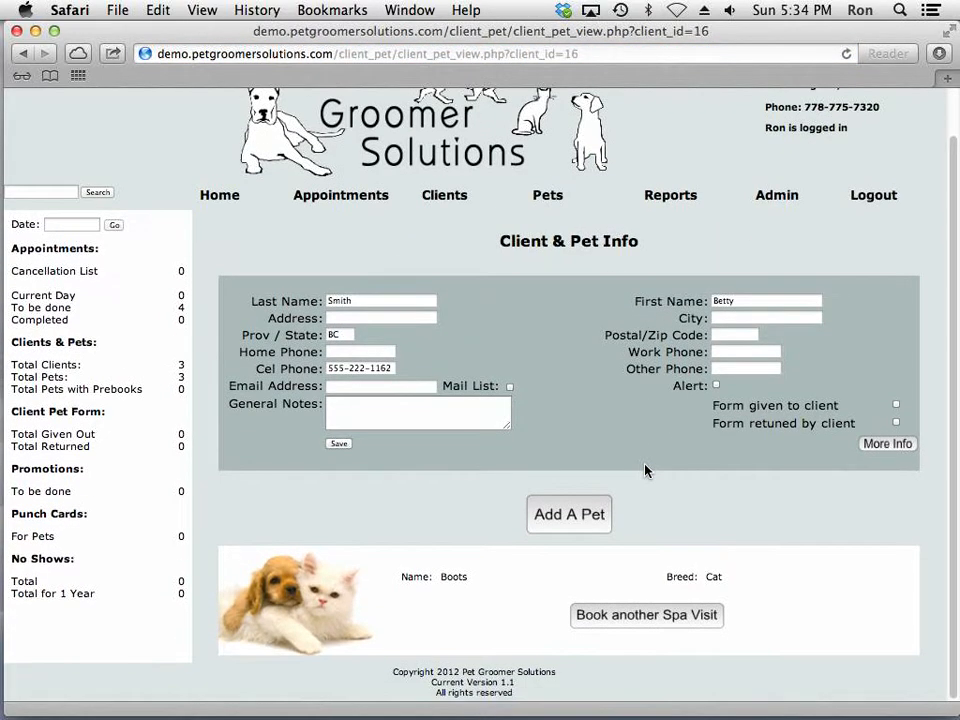
left_click(630, 624)
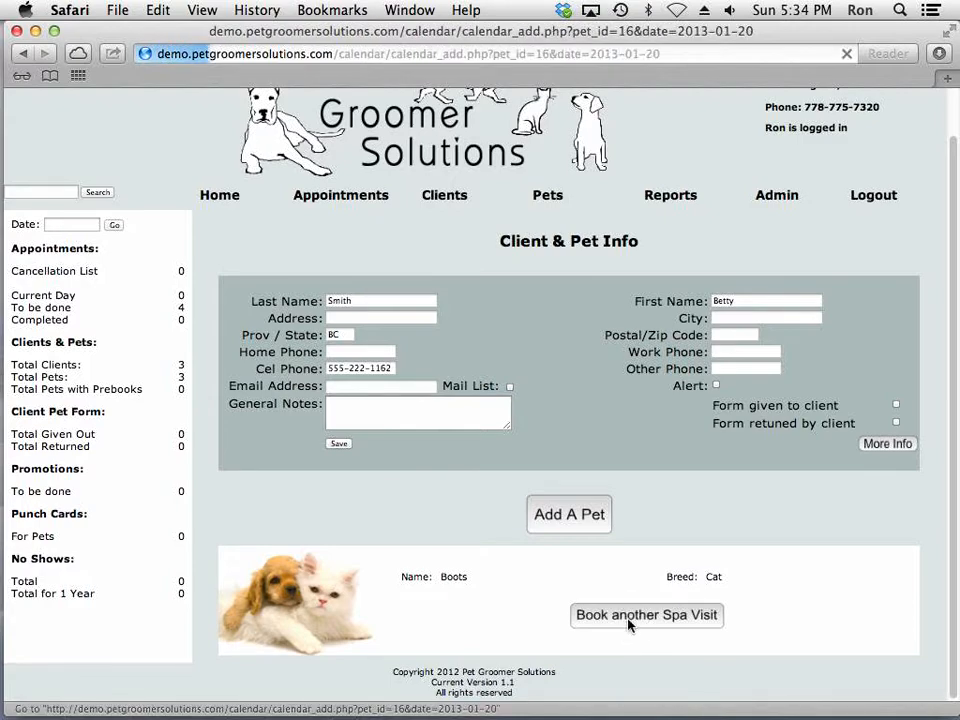
scroll(611, 579, "down", 3)
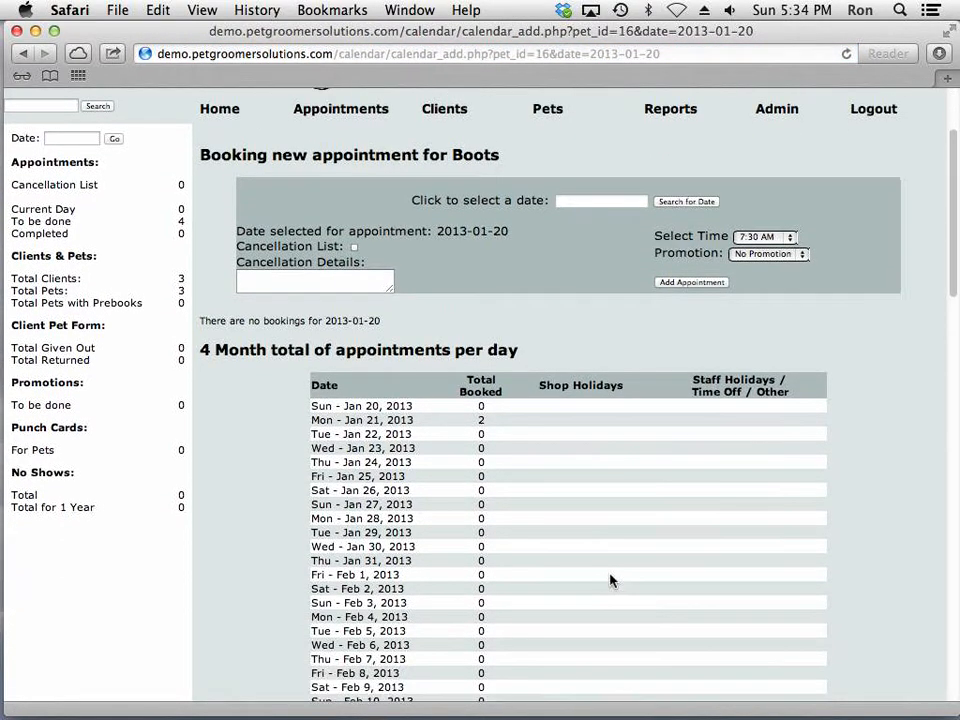
scroll(611, 579, "down", 3)
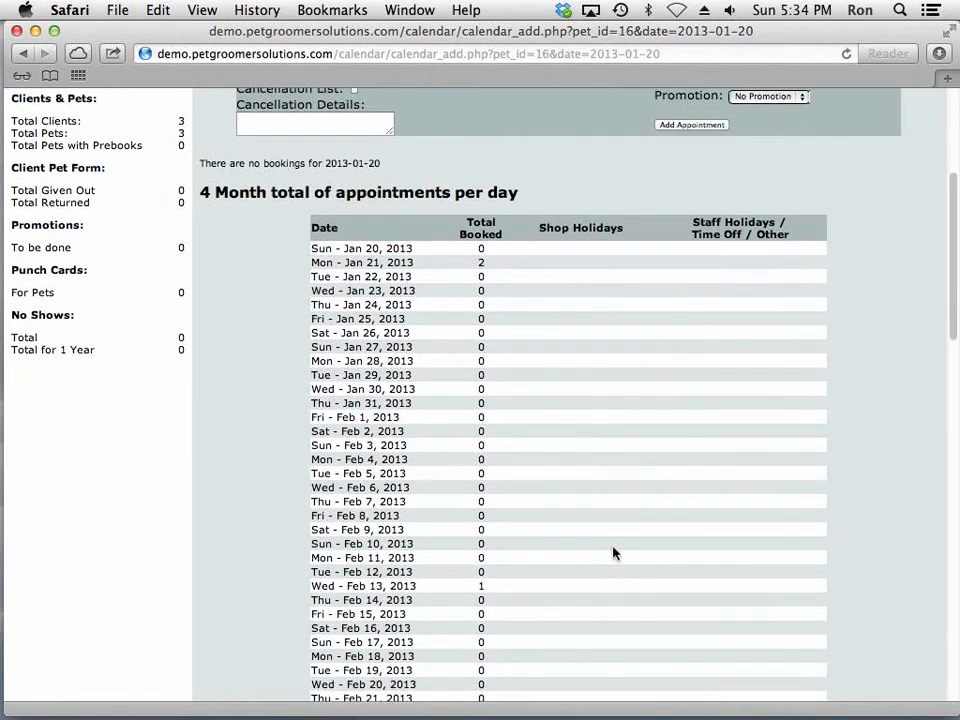
left_click(404, 264)
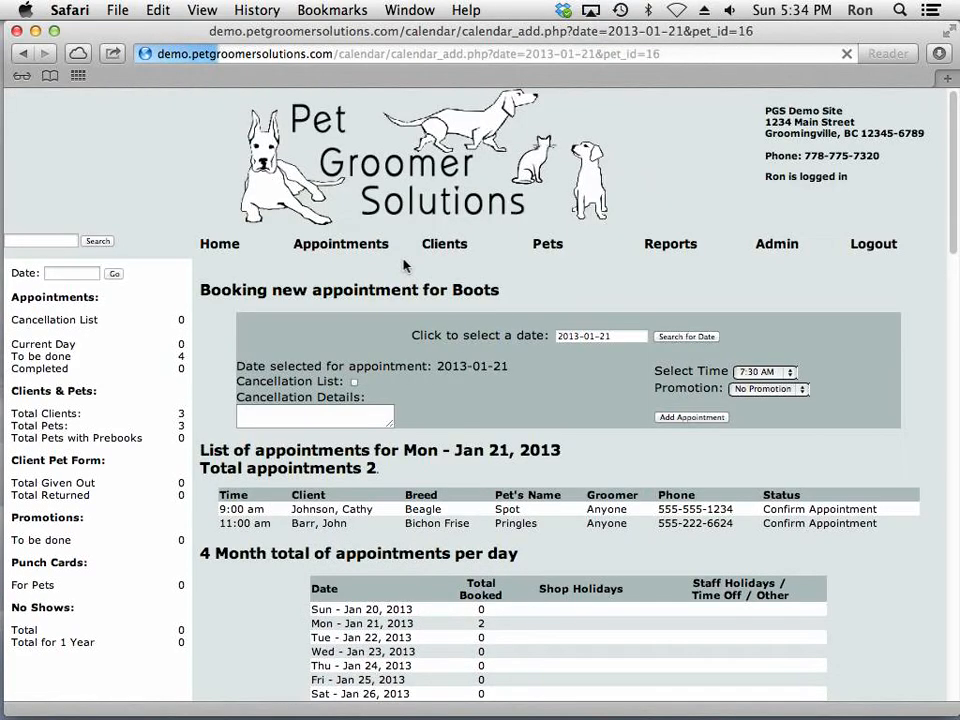
left_click(634, 336)
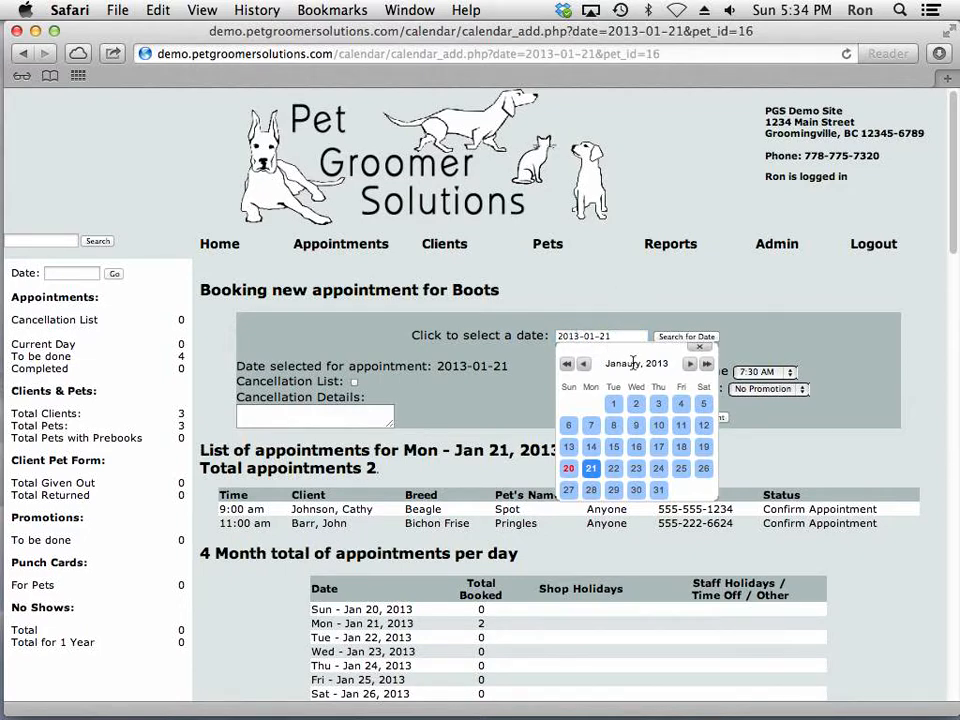
left_click(592, 474)
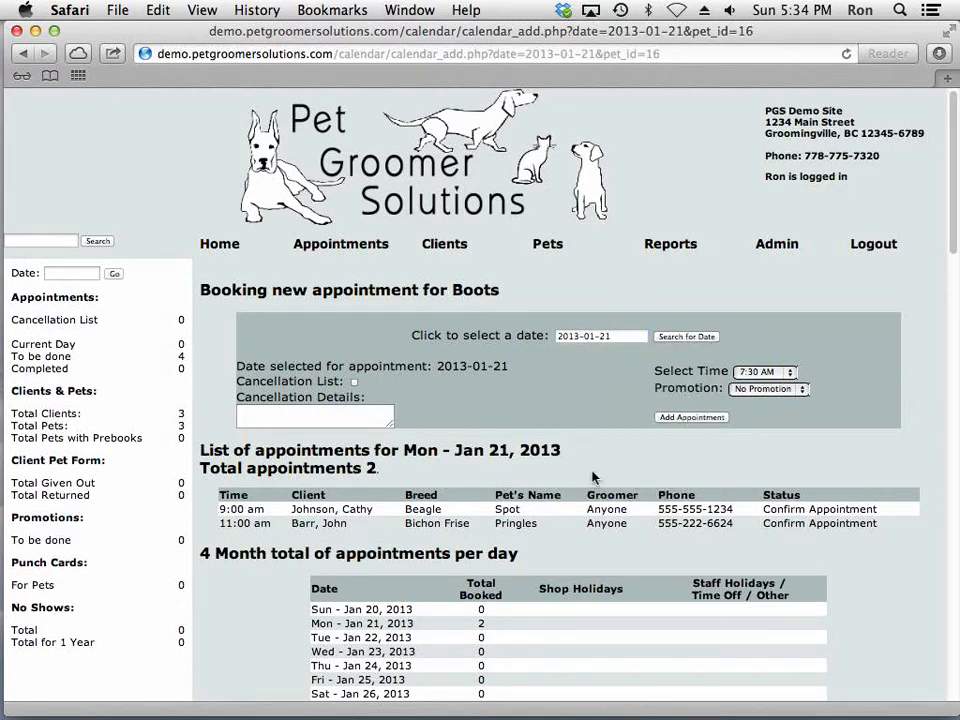
left_click(791, 377)
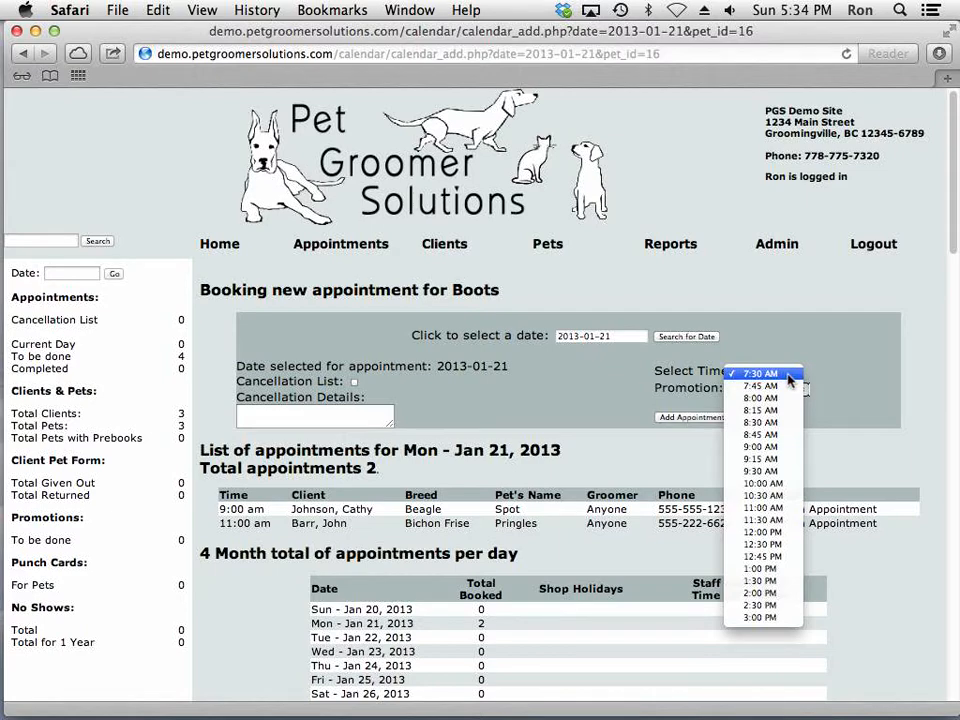
left_click(783, 485)
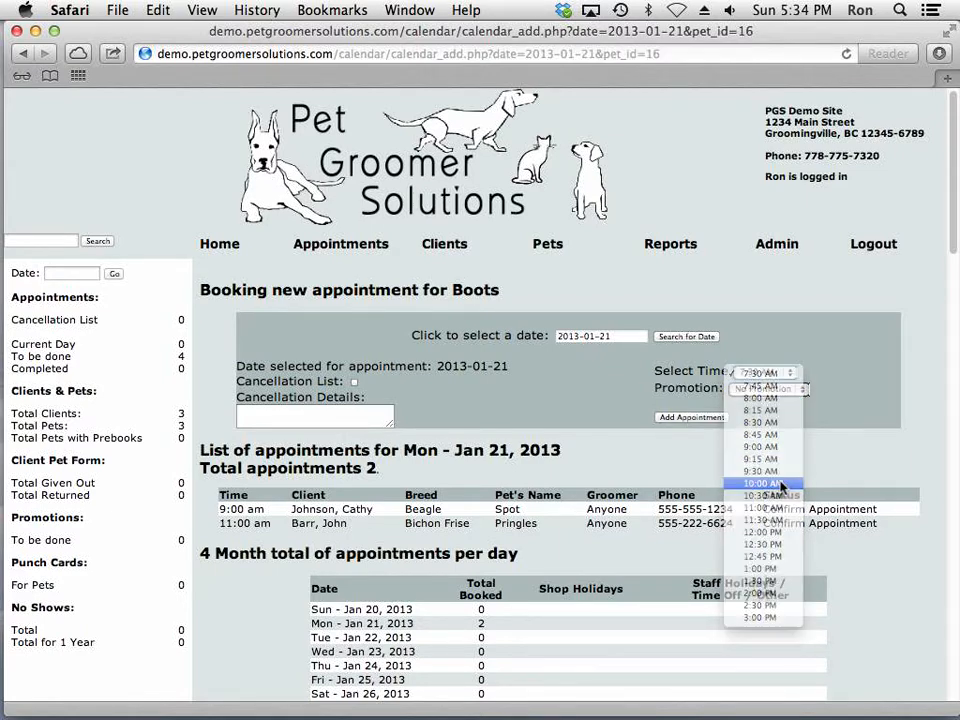
left_click(696, 421)
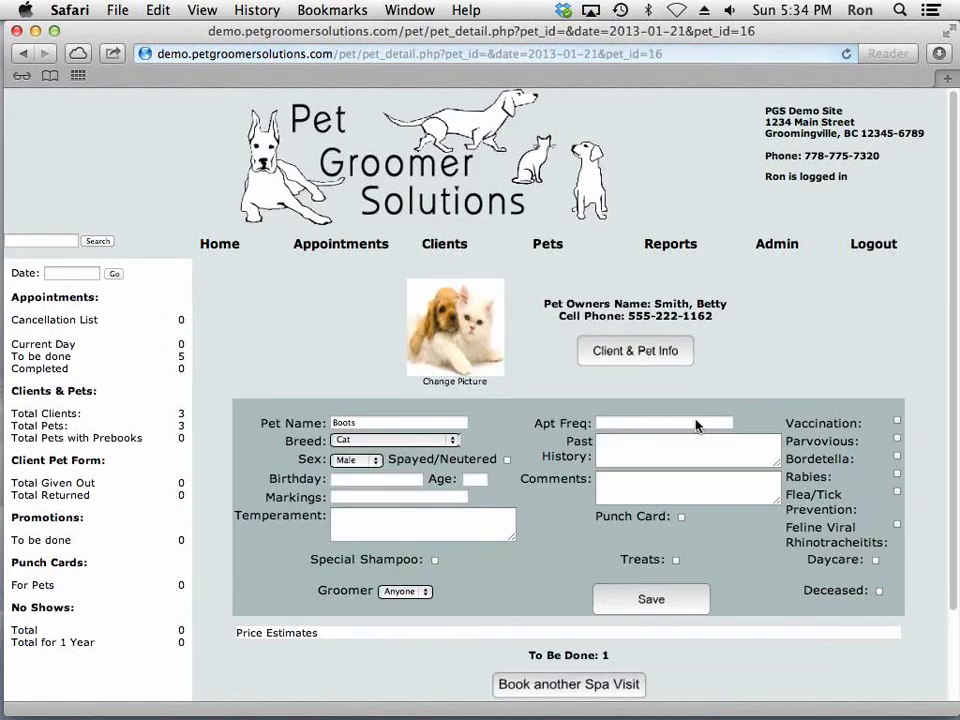
scroll(697, 425, "down", 2)
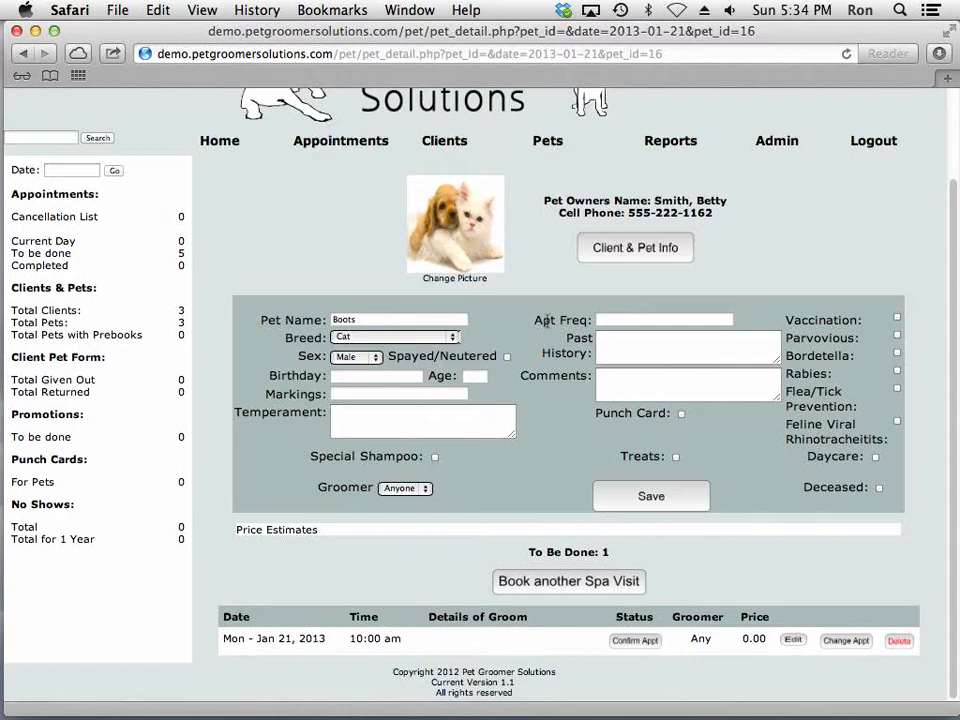
scroll(263, 226, "up", 2)
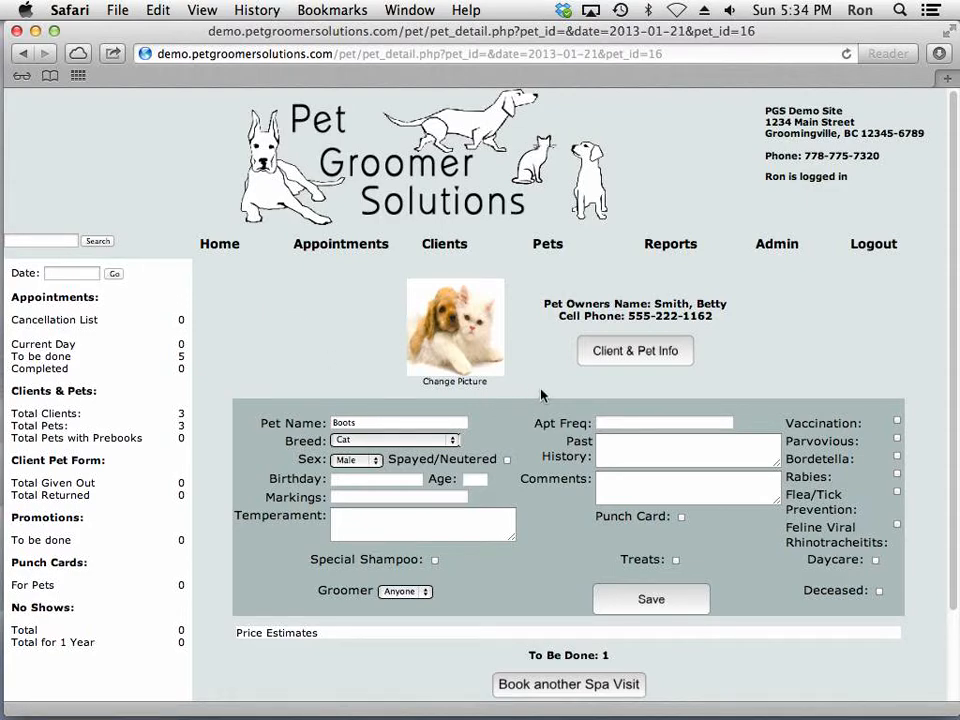
Search for the new client by last name and open the matching Client & Pet Info page.
left_click(62, 241)
type("Smith")
left_click(100, 244)
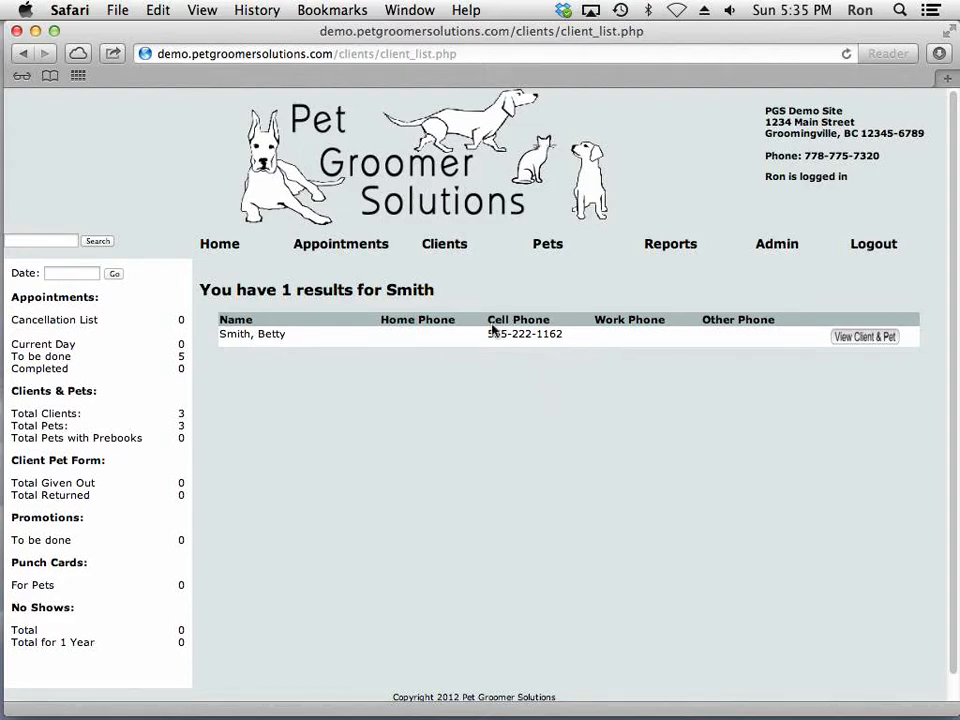
left_click(62, 241)
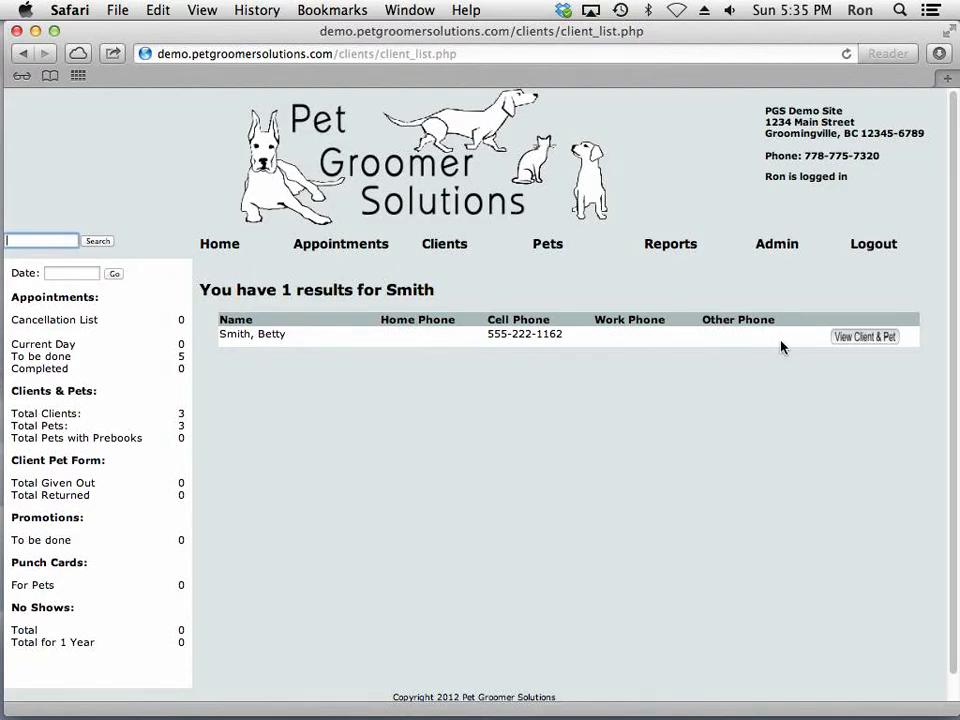
left_click(873, 342)
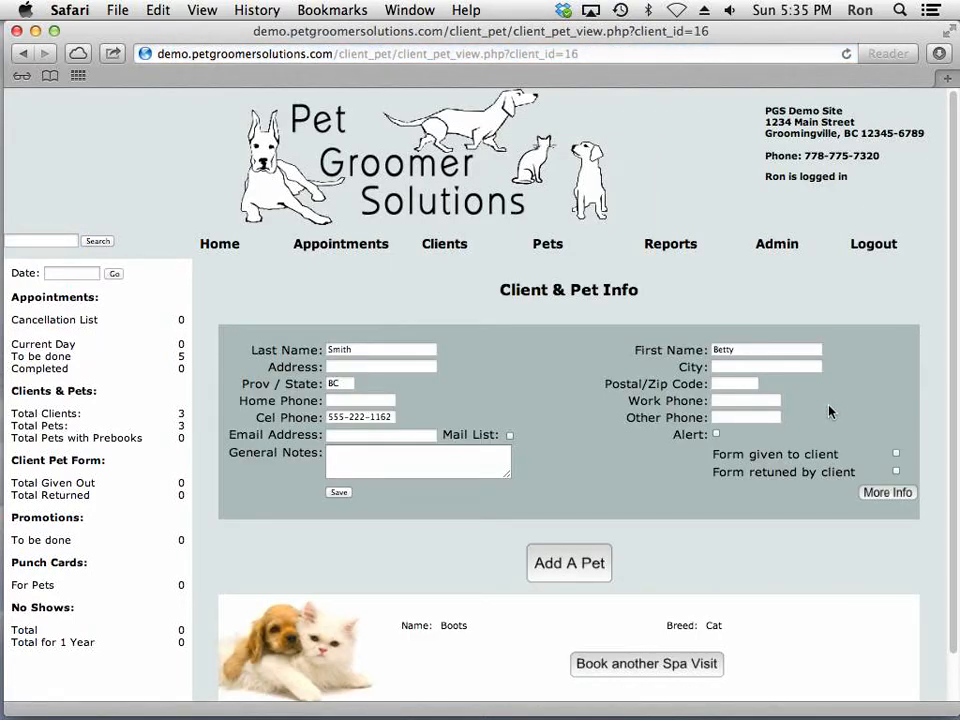
Open Boots' pet details from the client's page and review the details and booked appointment.
scroll(829, 411, "down", 2)
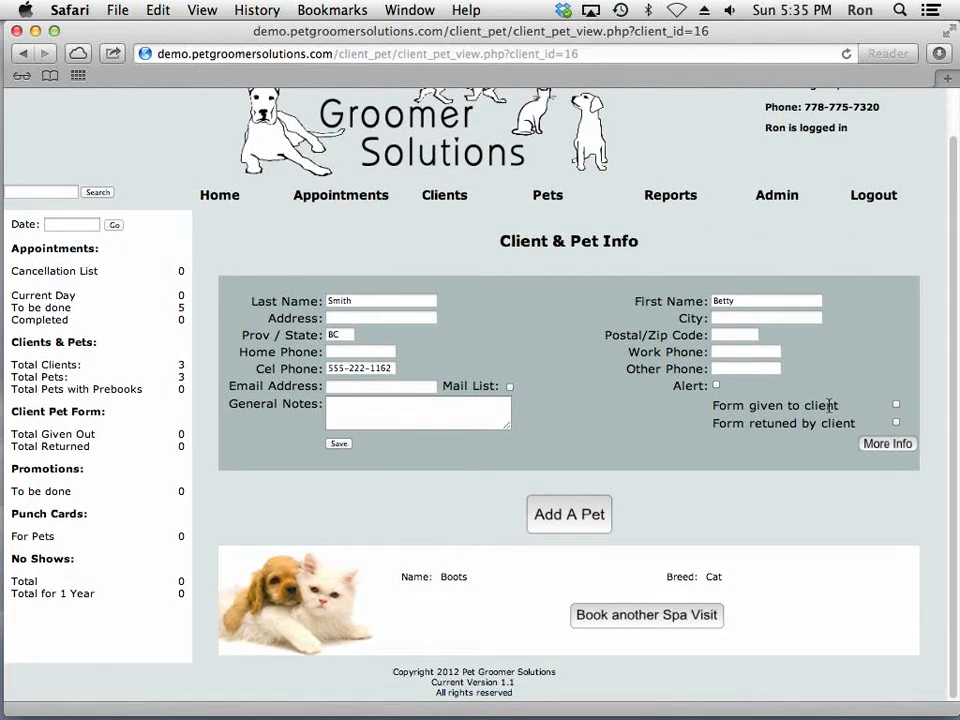
left_click(329, 591)
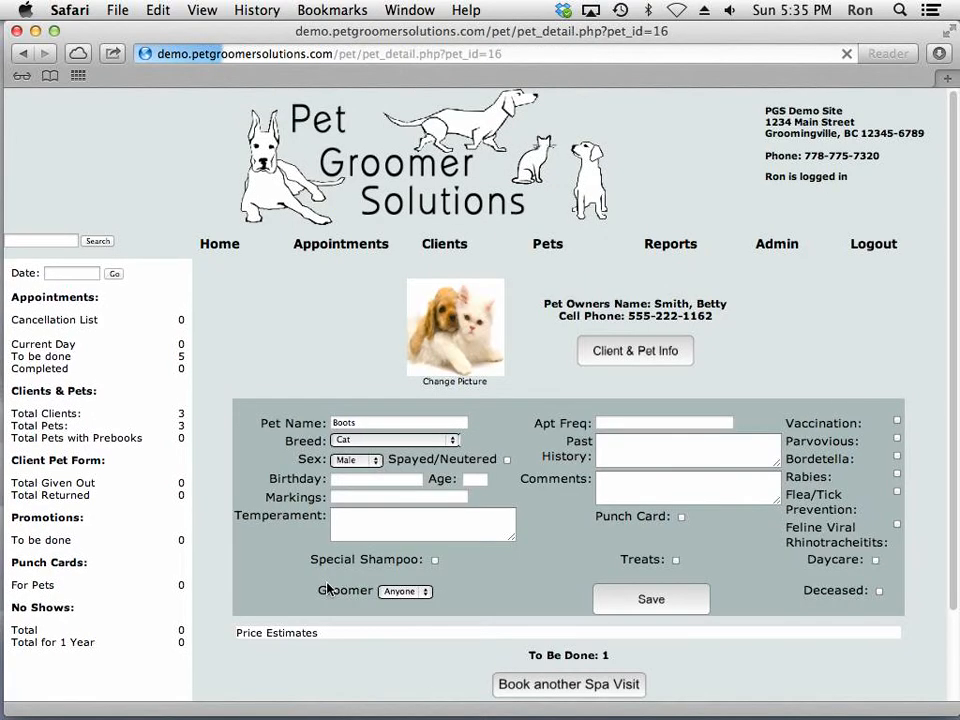
scroll(328, 584, "down", 4)
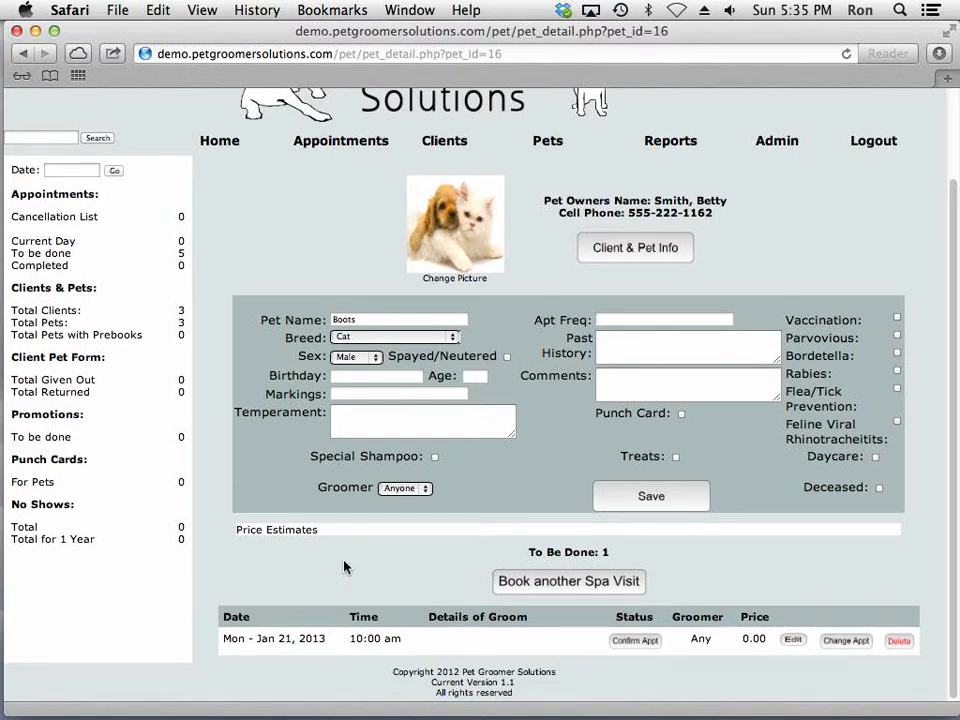
scroll(344, 567, "up", 1)
scroll(344, 567, "up", 2)
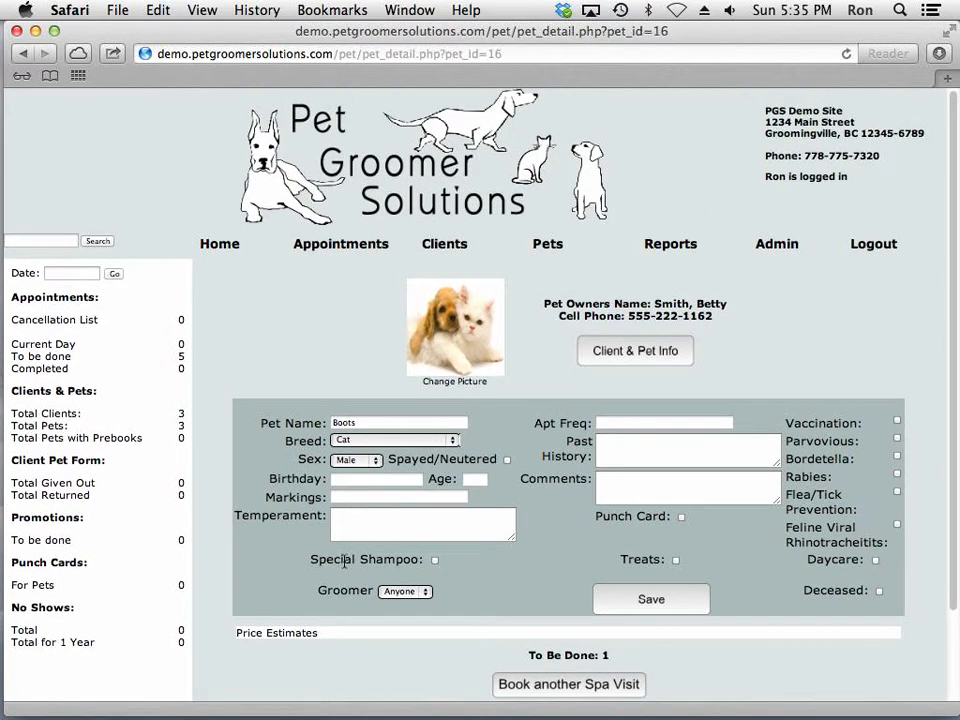
Search by pet name for Boots and view the Client & Pet Info page of its owner.
left_click(559, 251)
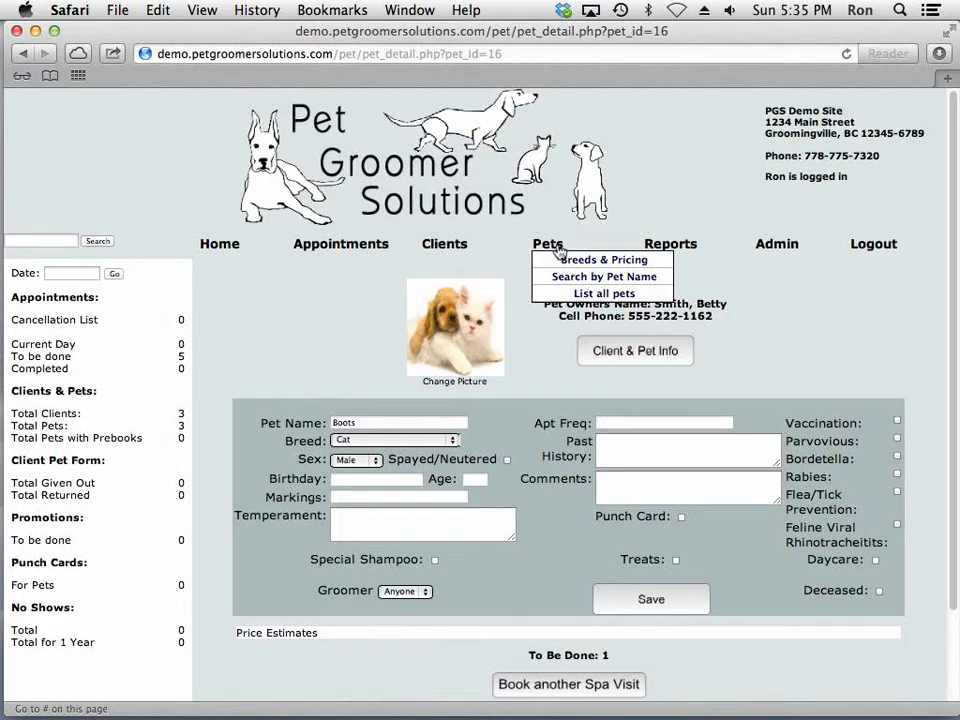
left_click(572, 276)
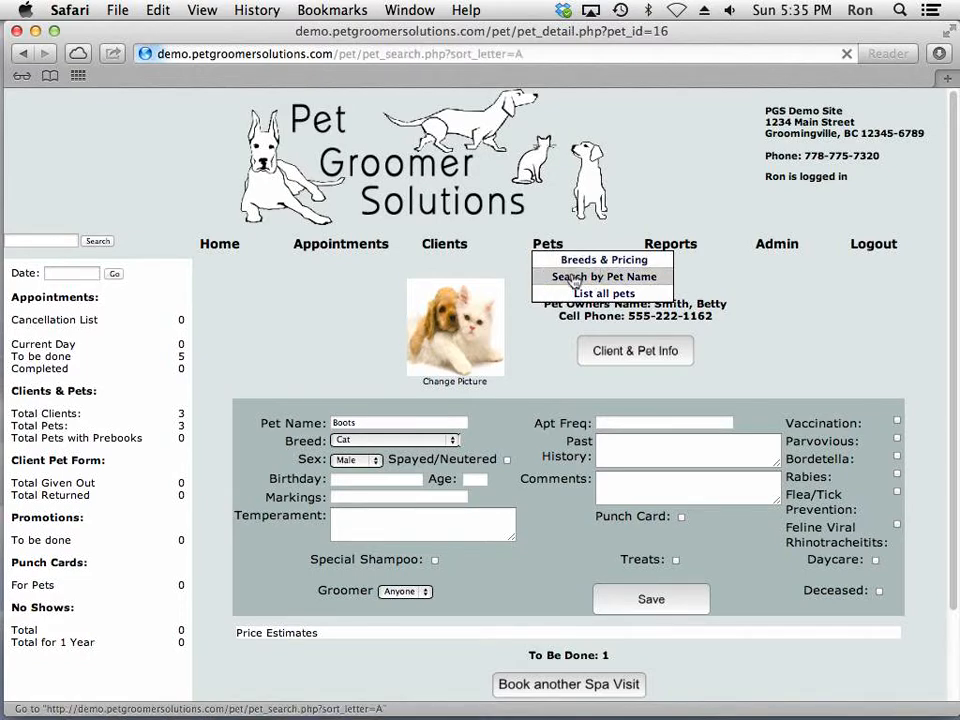
left_click(555, 341)
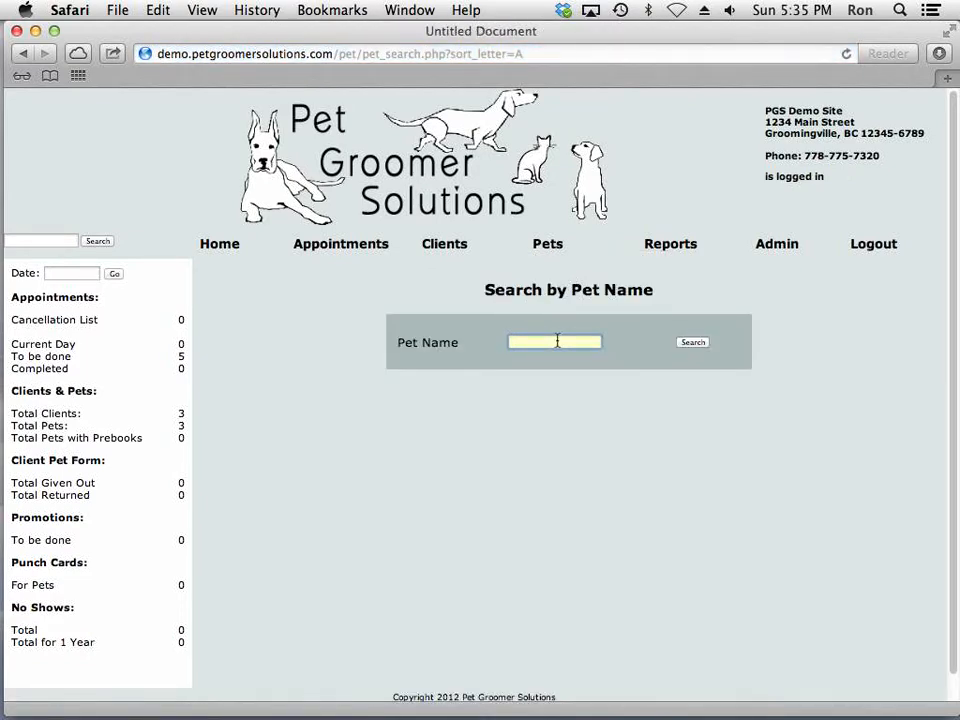
type("Boots")
left_click(696, 344)
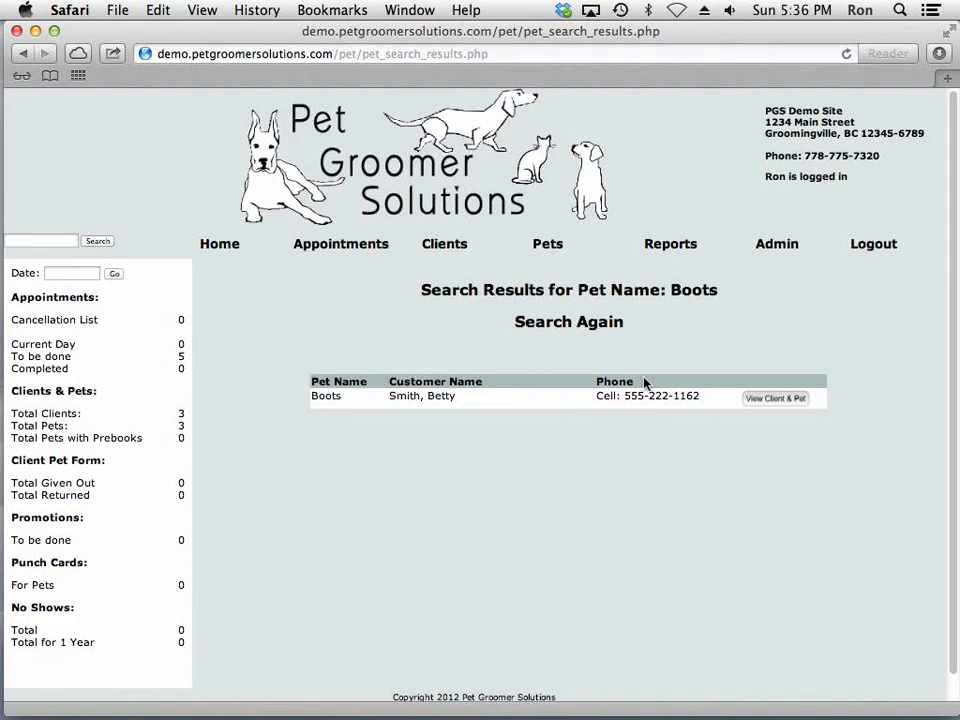
left_click(764, 400)
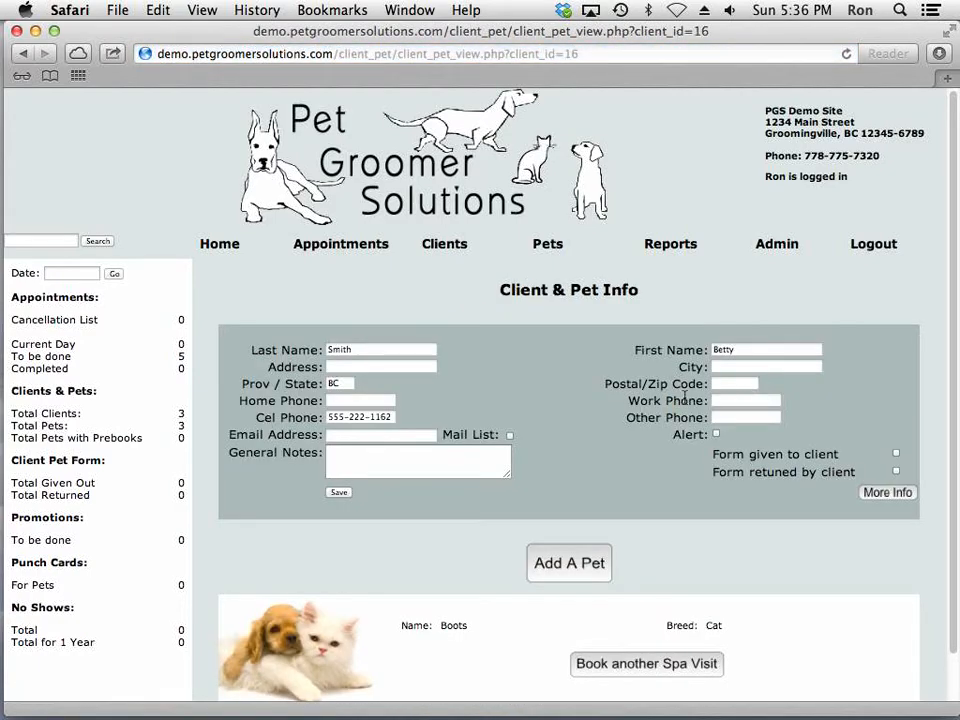
scroll(598, 405, "down", 2)
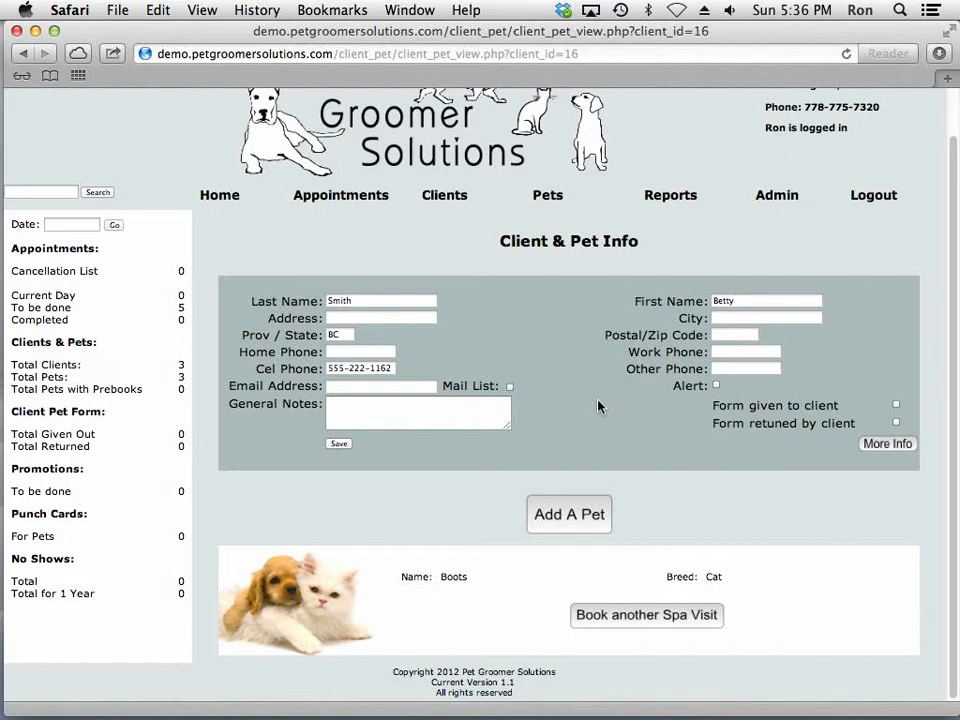
scroll(598, 405, "up", 2)
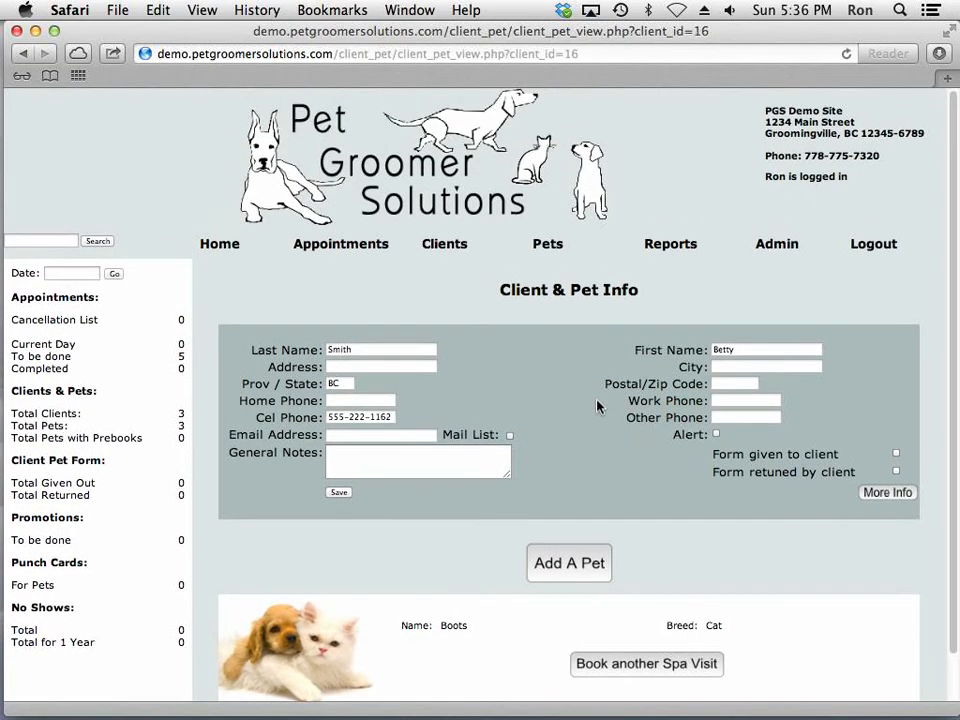